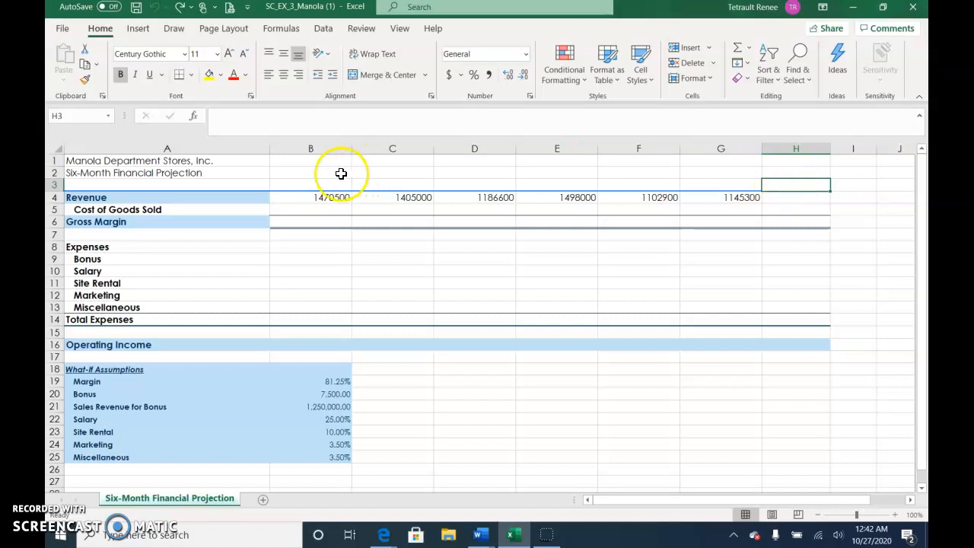
Step: Enter January in cell B3 and fill the month headings across through June in G3
text(j)
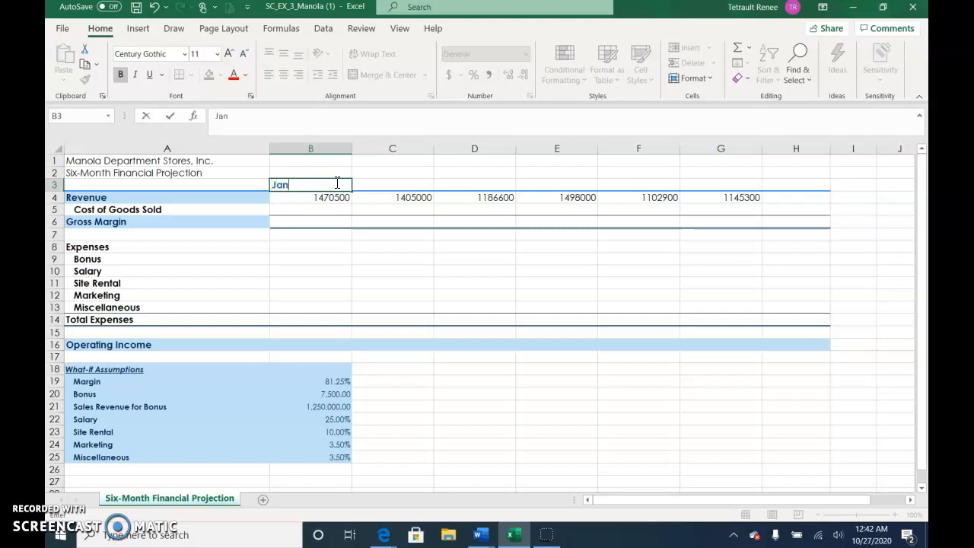
click(344, 190)
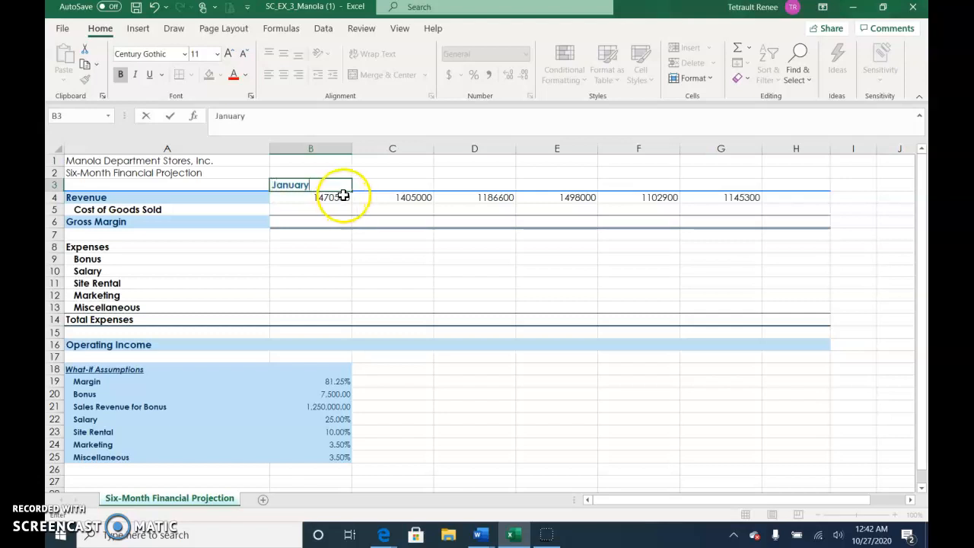
drag(351, 190, 654, 172)
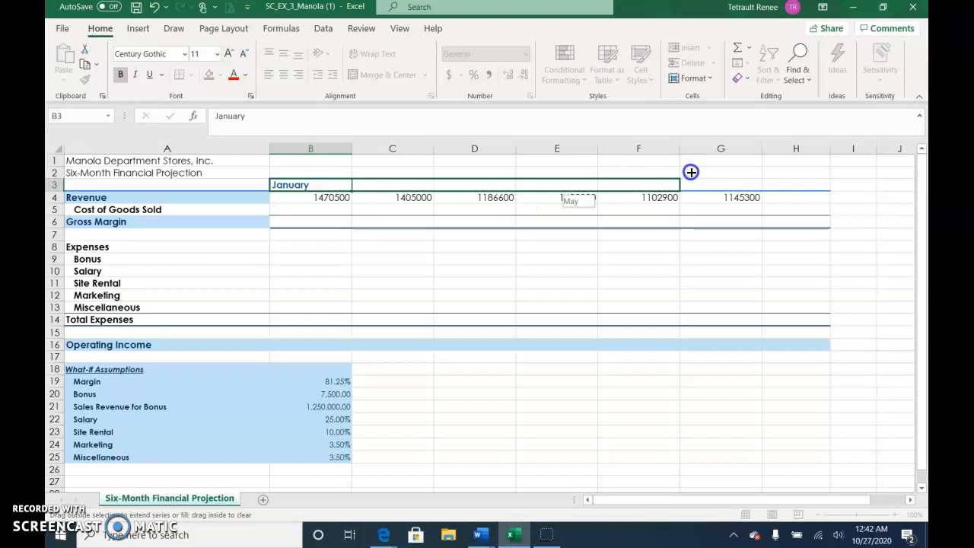
drag(718, 181, 732, 186)
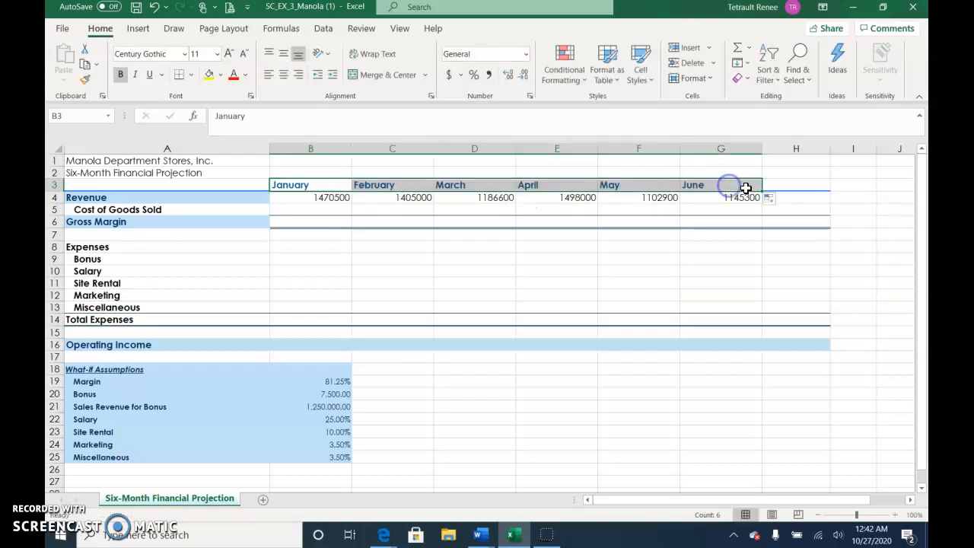
Step: Enter the column headings Total in H3 and Chart in I3
click(792, 185)
text(Total)
key(Tab)
text(Cha)
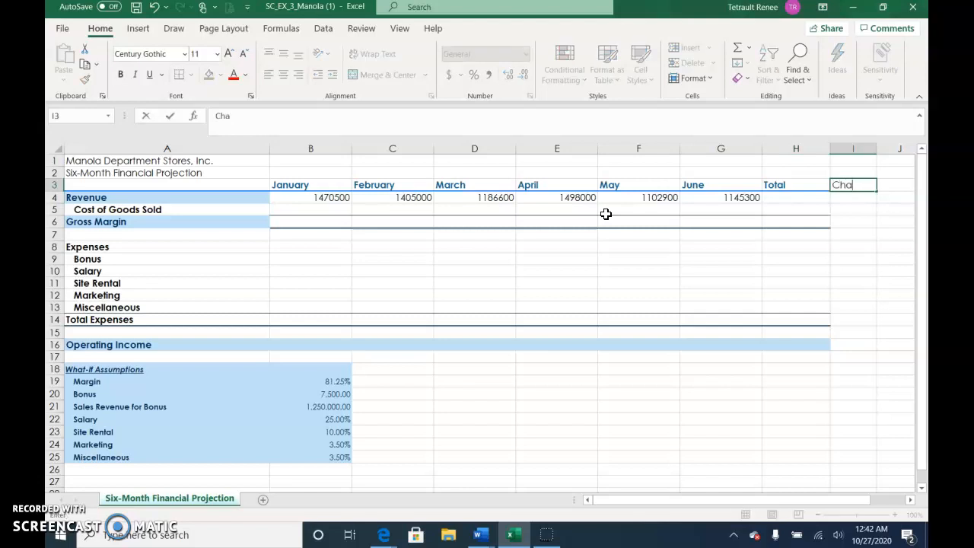
click(859, 248)
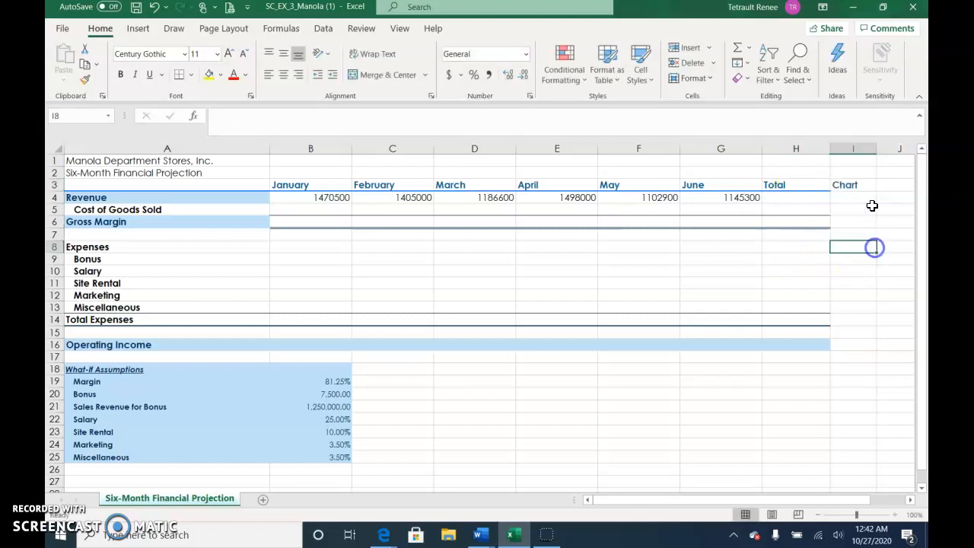
Step: Copy the formatting of the Total heading in H3 onto the Chart heading in I3 with Format Painter
click(797, 185)
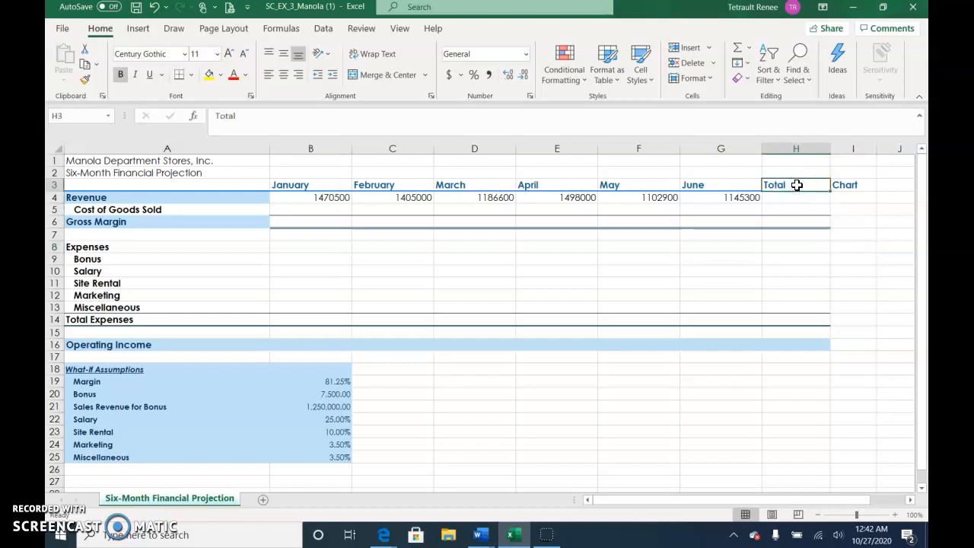
click(86, 80)
click(850, 188)
click(772, 260)
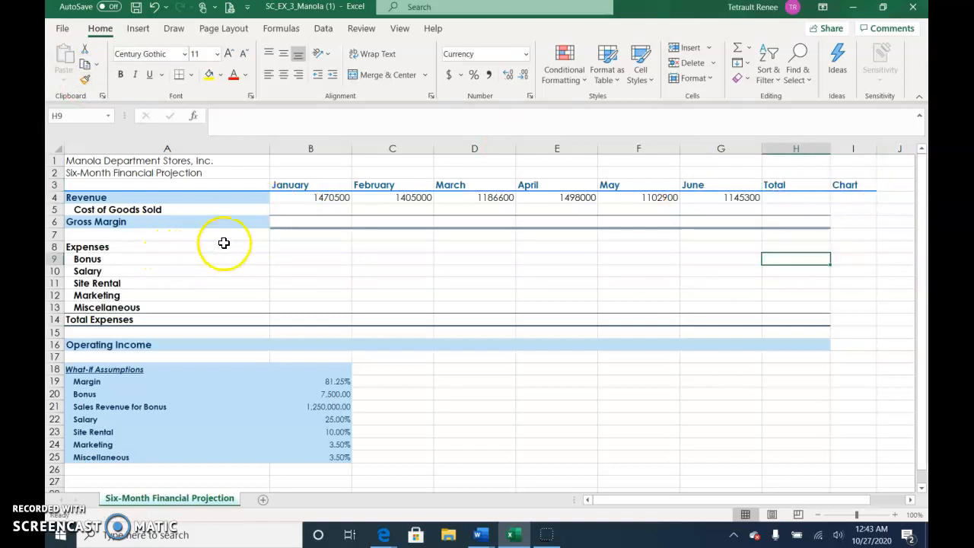
click(329, 210)
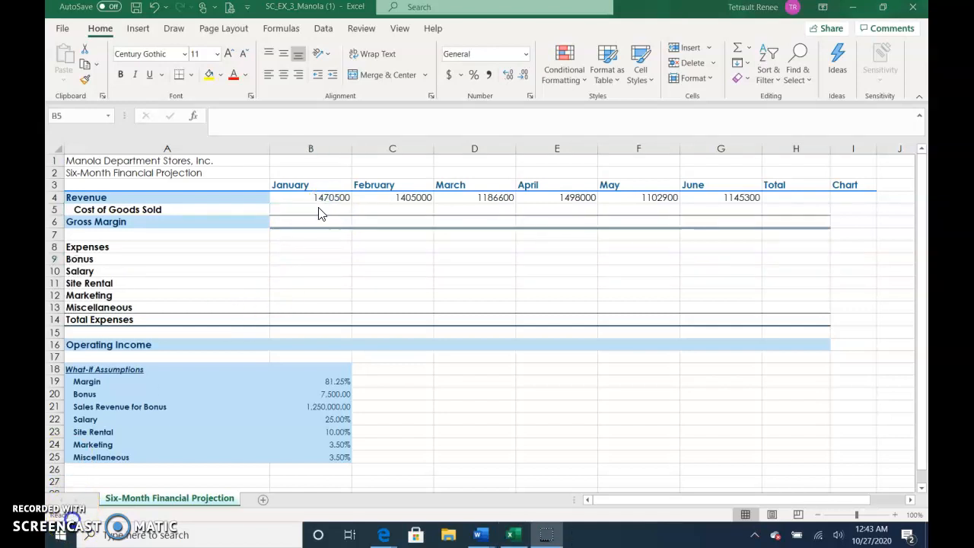
click(319, 207)
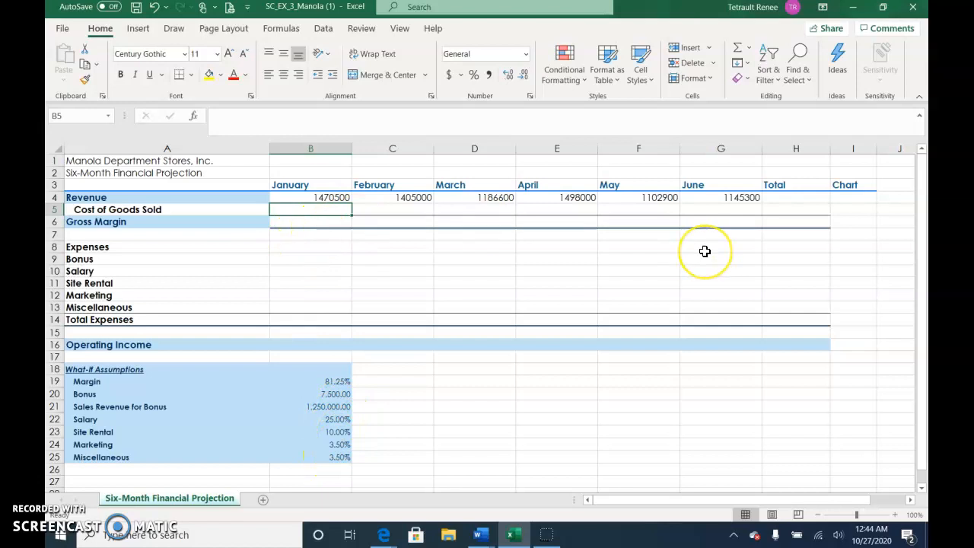
click(330, 208)
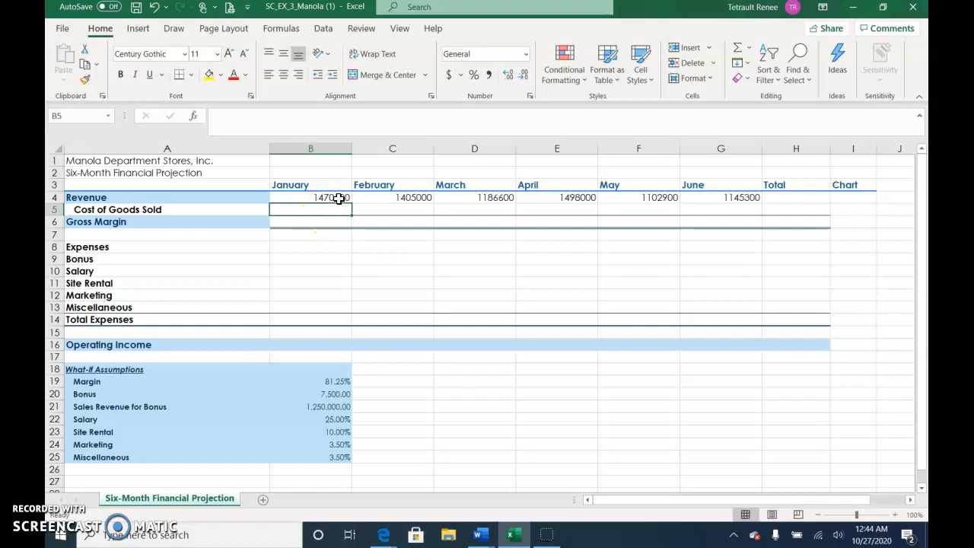
click(344, 382)
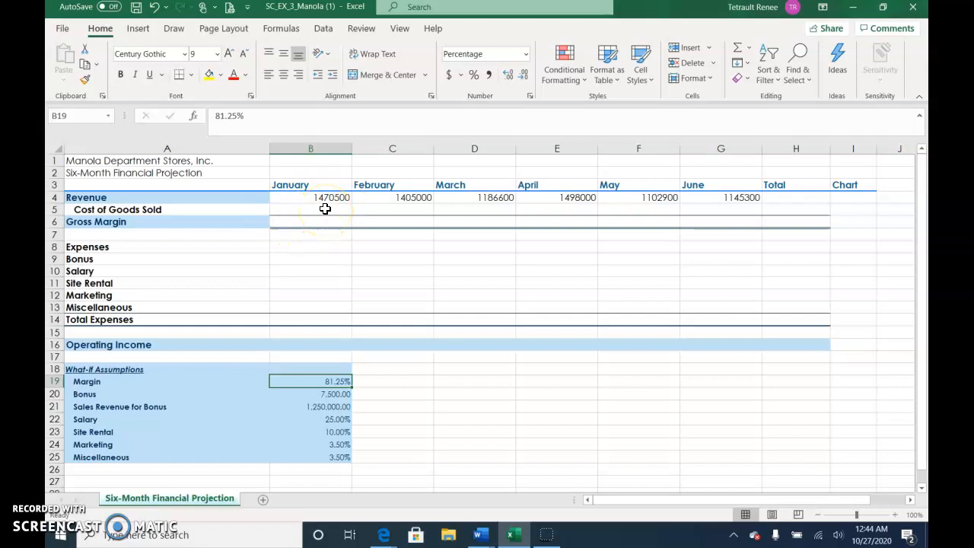
Step: Apply the Accounting number format to the Revenue cells B4:H4 and the Gross Margin cells B6:H6
drag(322, 197, 773, 197)
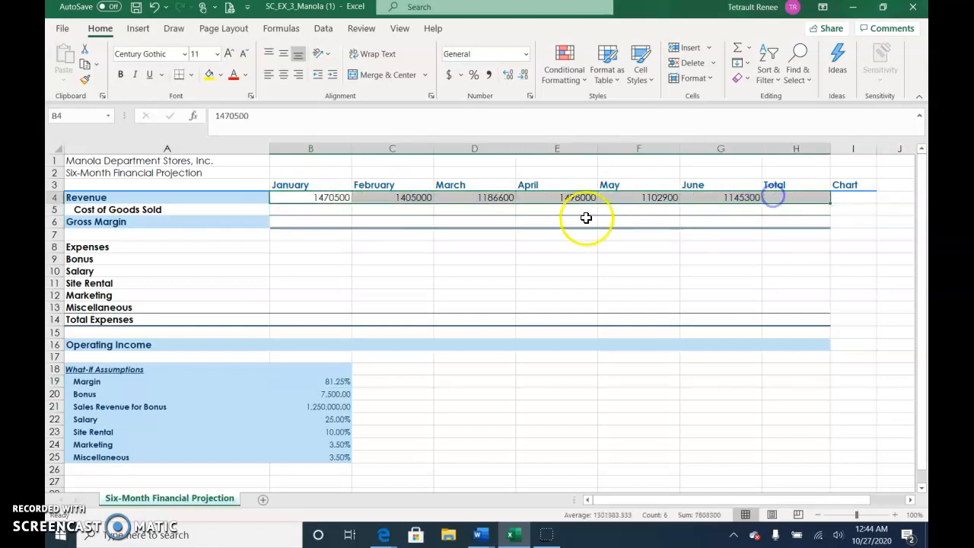
drag(300, 221, 777, 221)
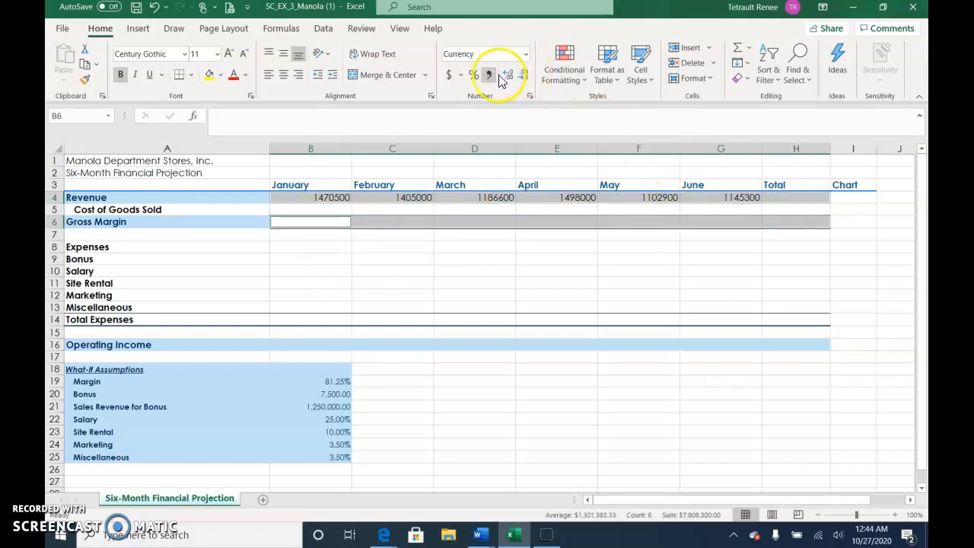
click(447, 75)
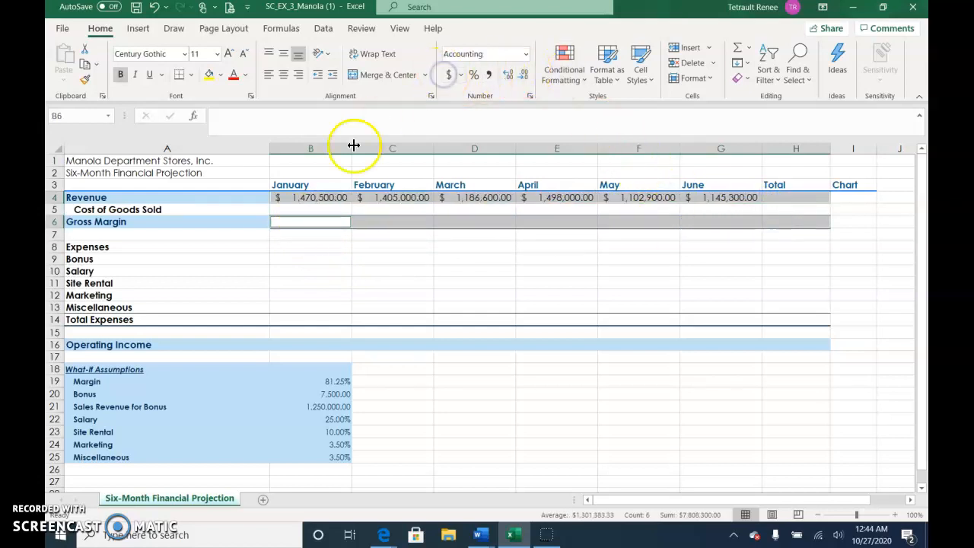
Step: Enter the January Cost of Goods Sold formula =B4*(1-$B$19) in B5, with an absolute reference to the Margin assumption
click(314, 212)
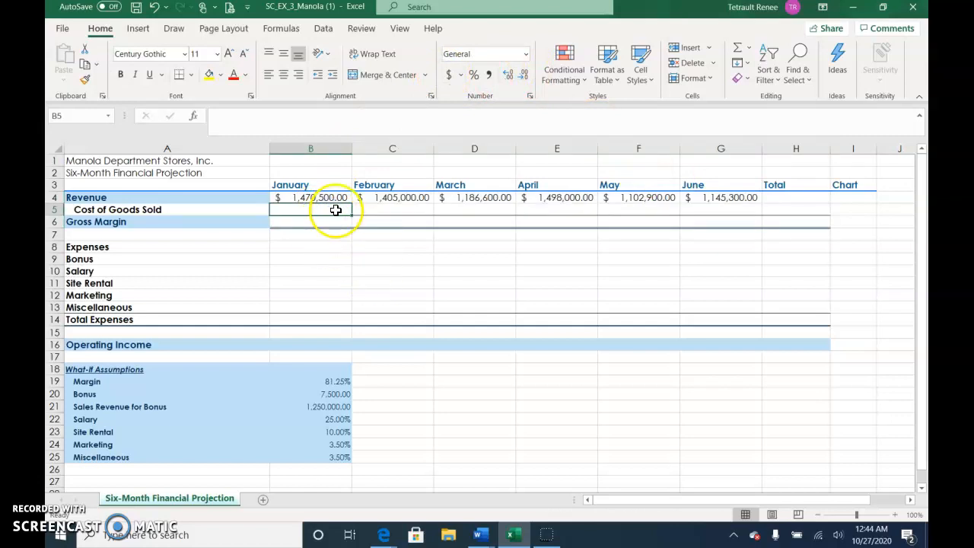
text(=)
key(Up)
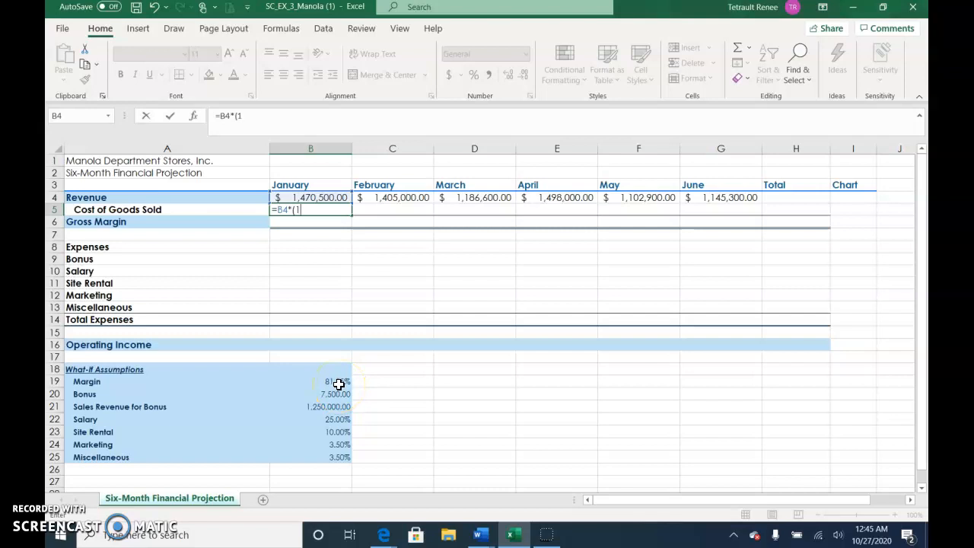
click(339, 383)
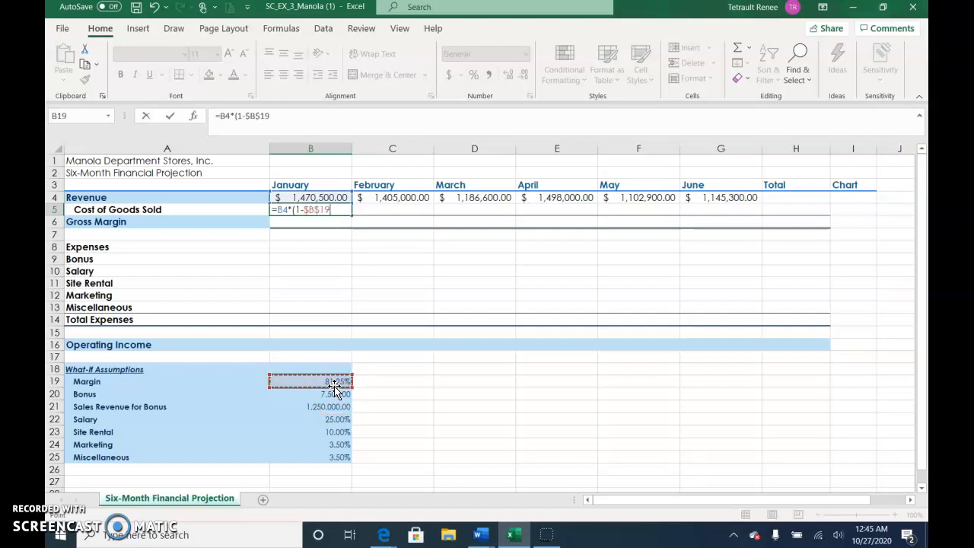
key(Return)
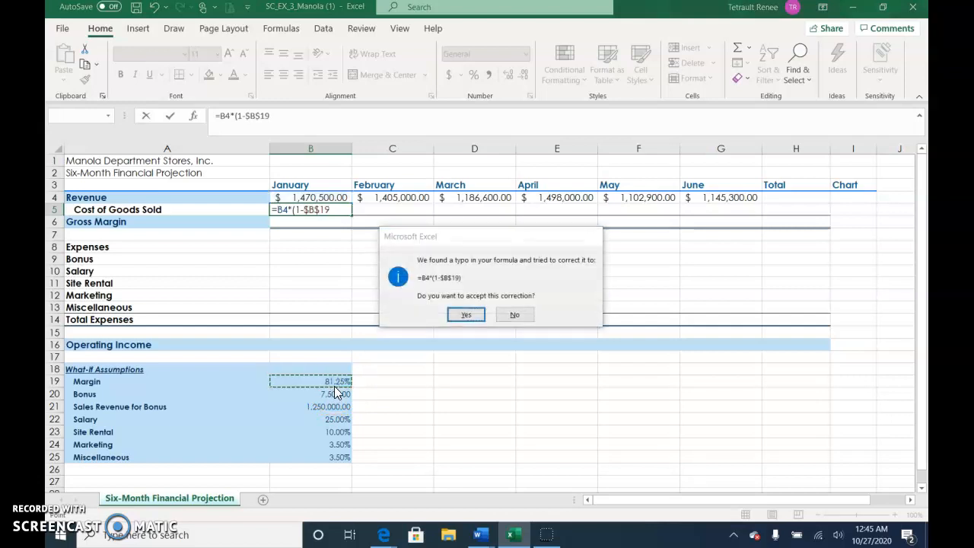
key(Return)
key(Up)
key(Up)
key(Up)
key(Up)
key(Up)
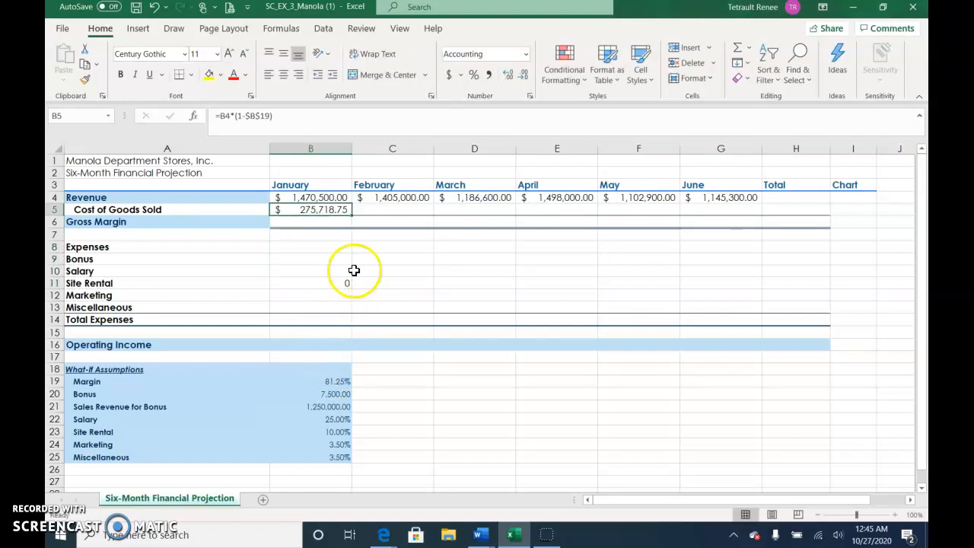
Step: Calculate January's Gross Margin in B6 with the formula =B4-B5
click(332, 219)
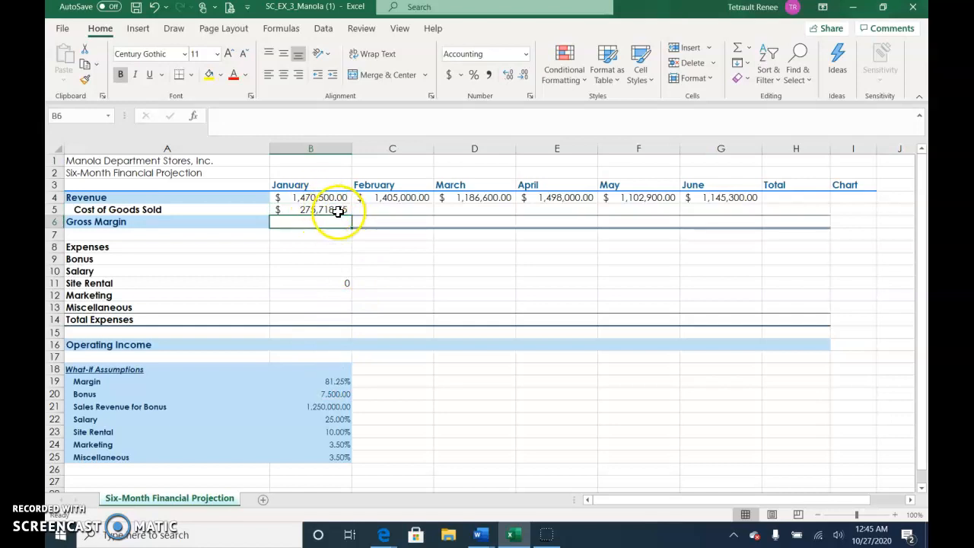
text(=)
click(346, 198)
text(-)
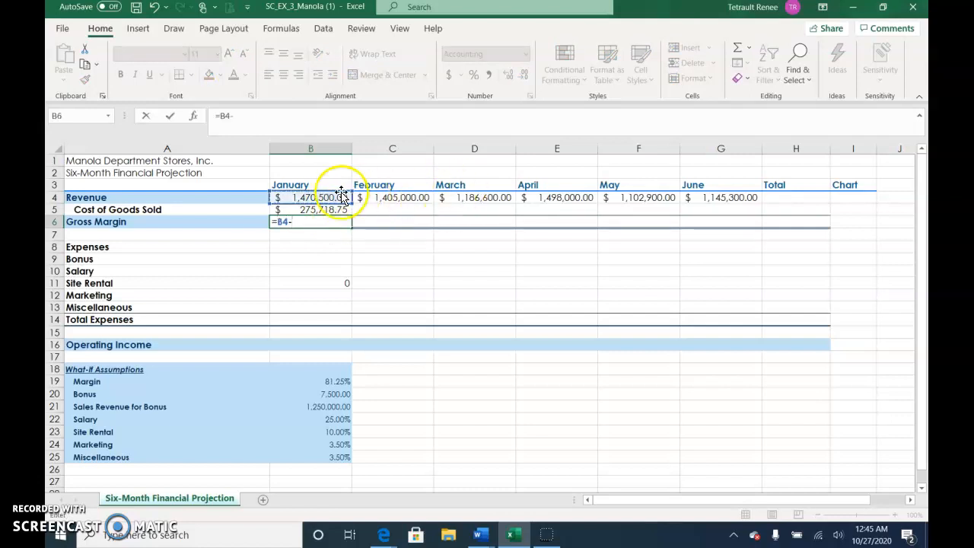
click(303, 211)
key(Return)
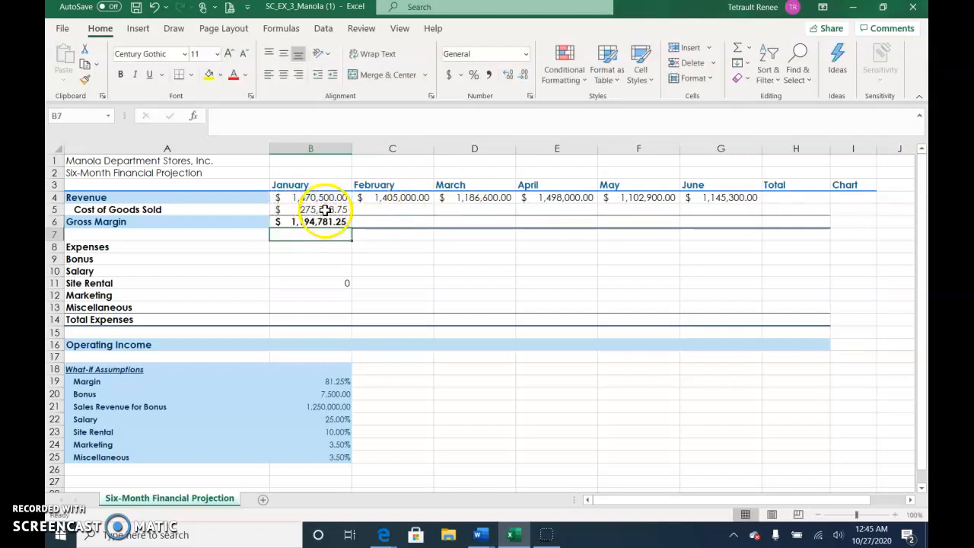
Step: Clear the stray entry from the January Site Rental cell B11
click(337, 282)
key(Delete)
click(329, 259)
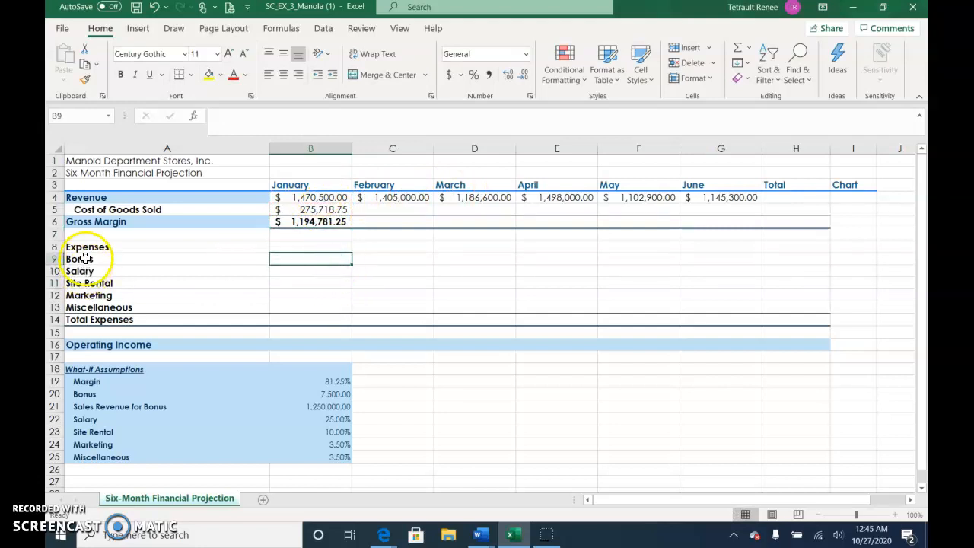
Step: Indent the expense labels from Bonus to Miscellaneous in A9:A13 by one level
drag(90, 259, 97, 302)
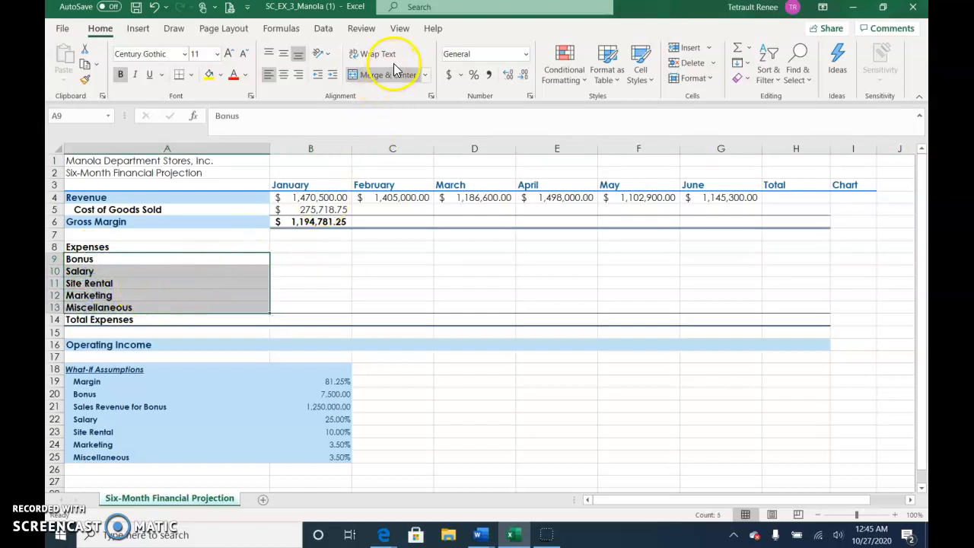
click(333, 77)
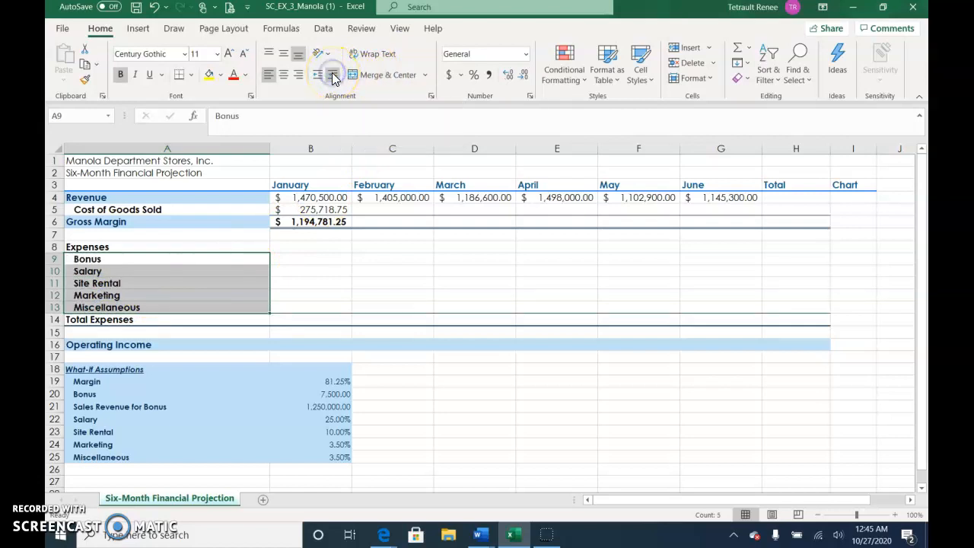
click(332, 77)
click(332, 77)
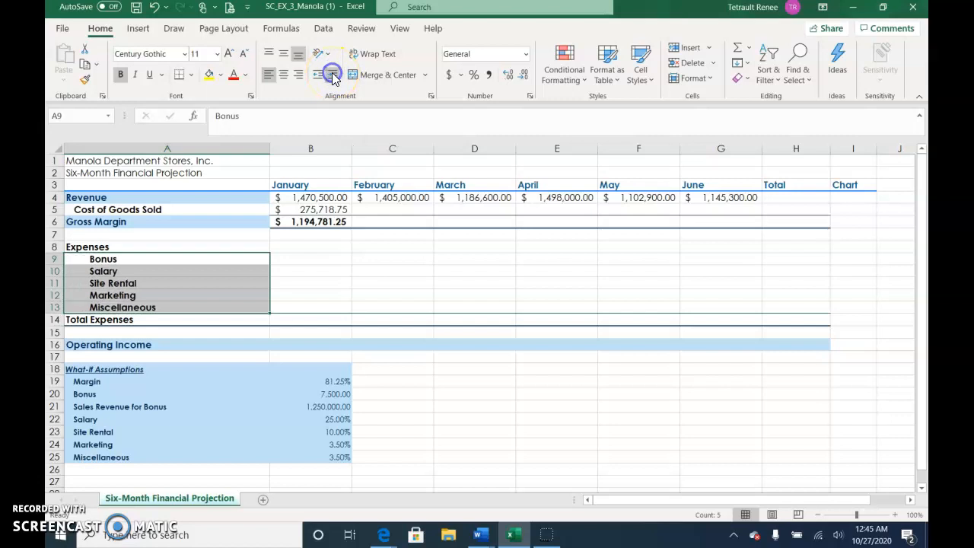
click(314, 77)
click(315, 78)
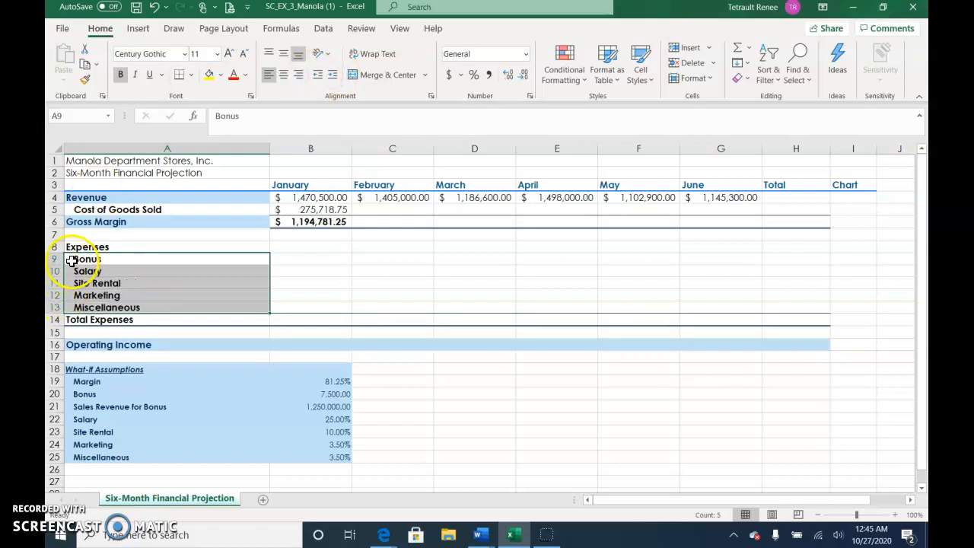
Step: Insert the IF function from the Logical category in the January Bonus cell B9
click(283, 260)
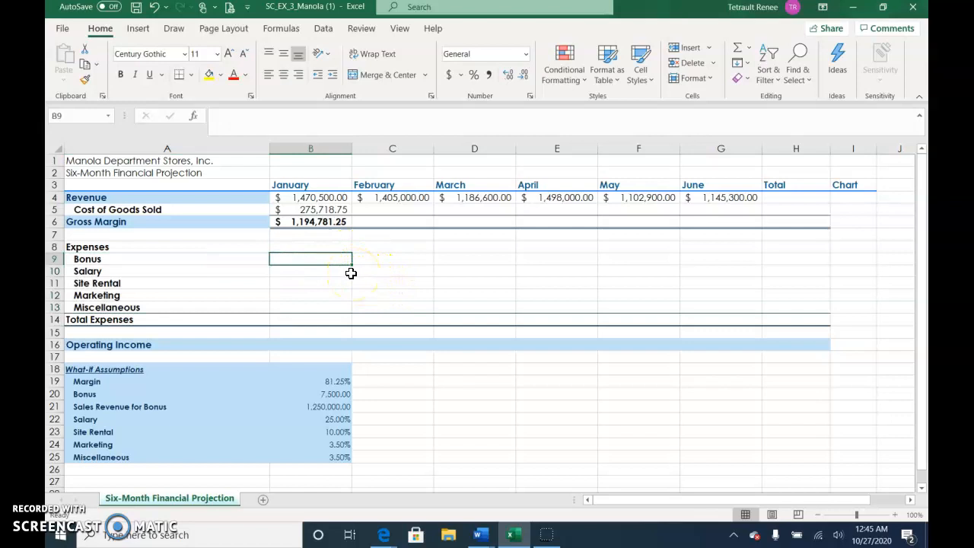
click(194, 121)
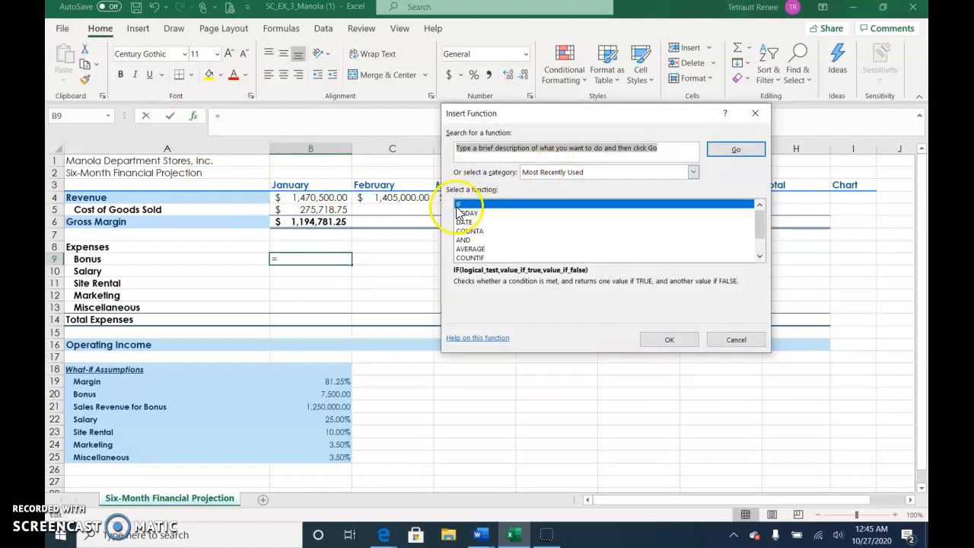
click(693, 174)
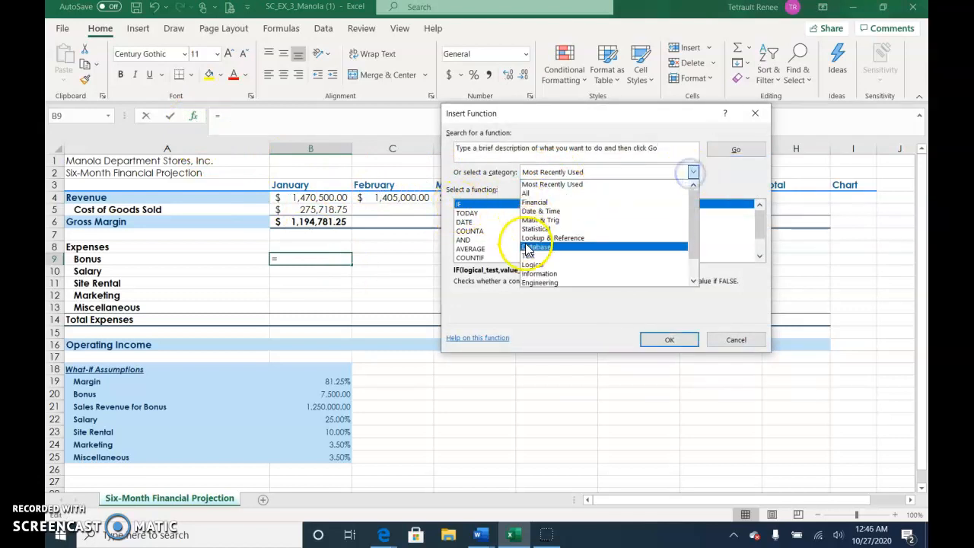
click(541, 266)
click(468, 221)
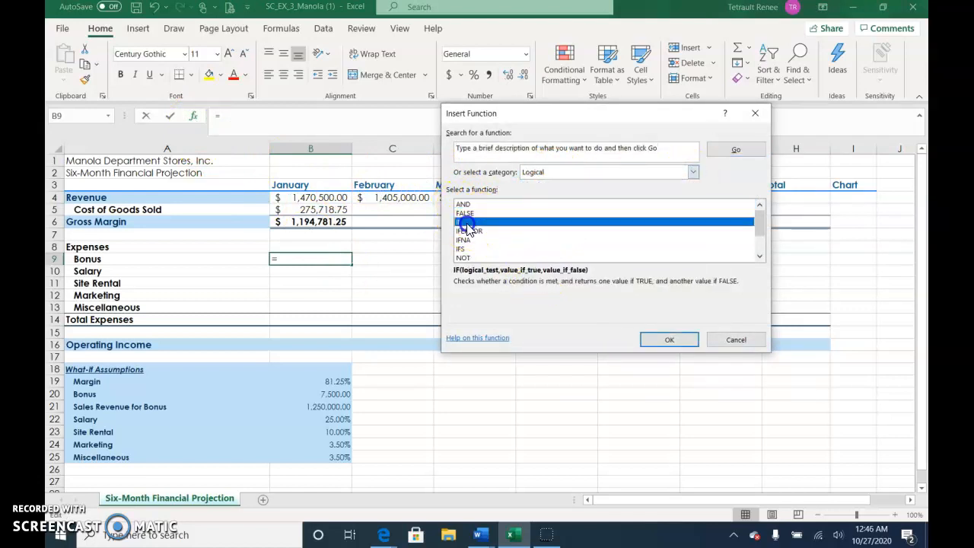
click(651, 338)
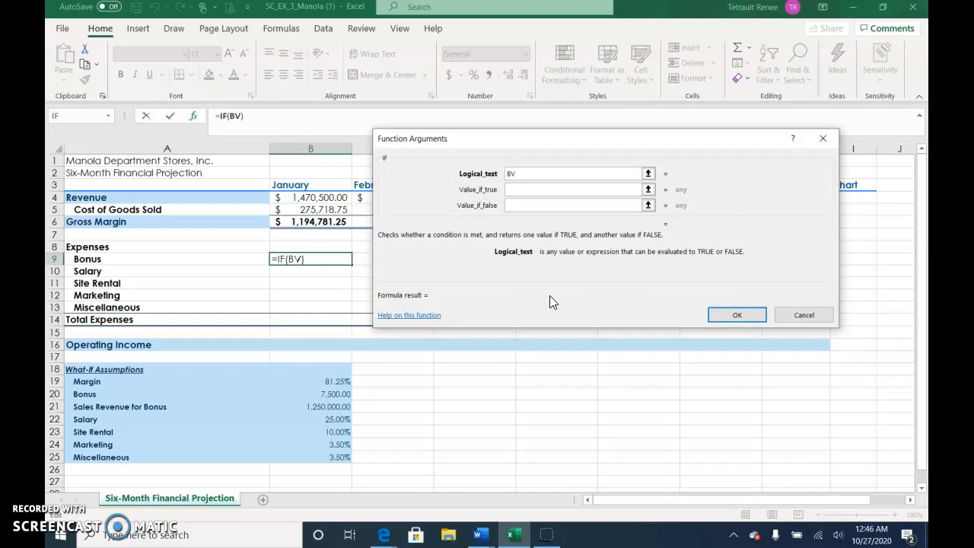
Step: Complete January's Bonus formula in B9 as =IF(B4>$B$21,$B$20,0), referencing the sales revenue threshold and bonus assumptions
key(BackSpace)
text(4>)
click(324, 409)
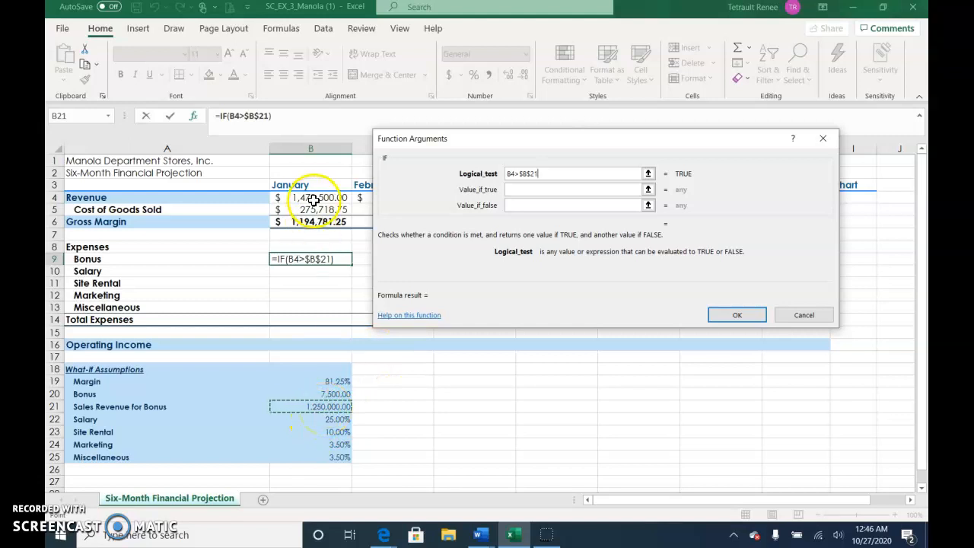
click(514, 191)
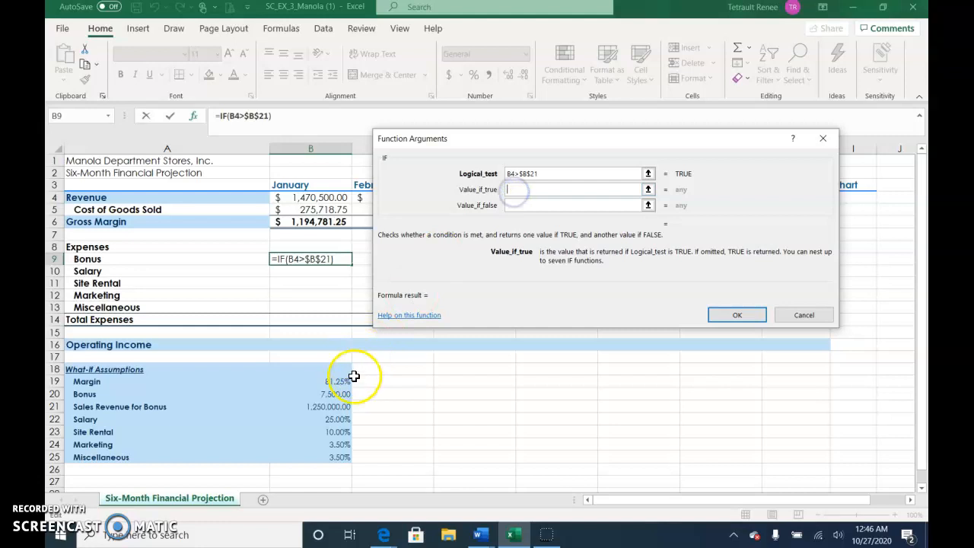
click(340, 395)
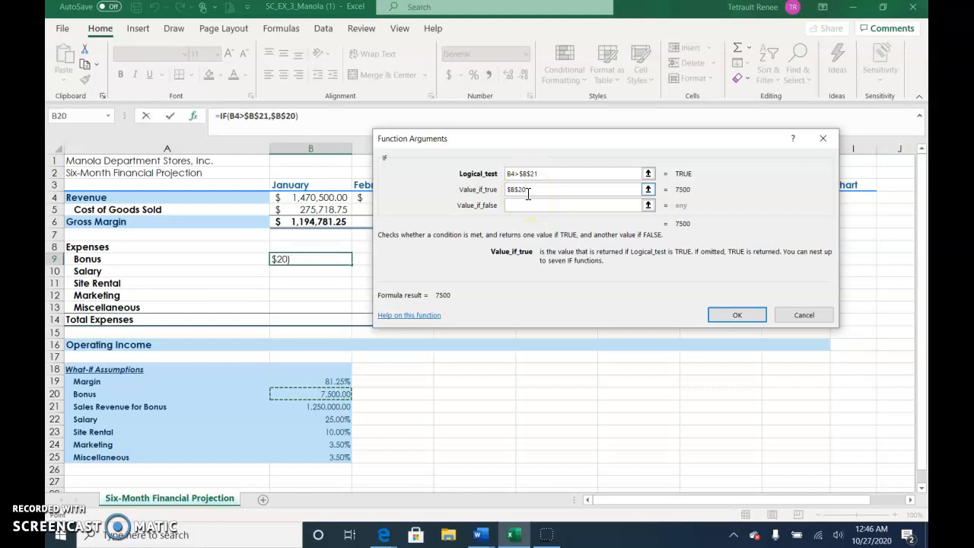
click(529, 203)
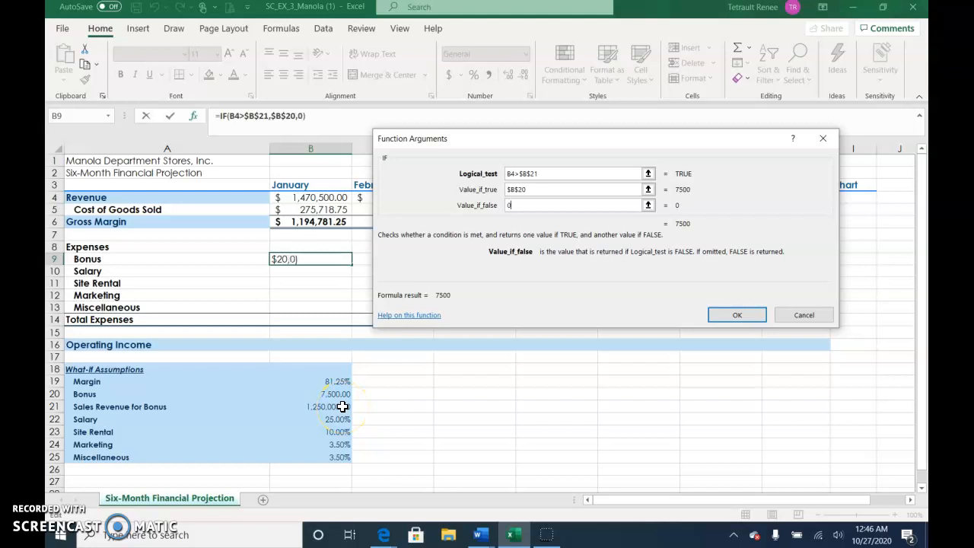
text(0)
click(724, 312)
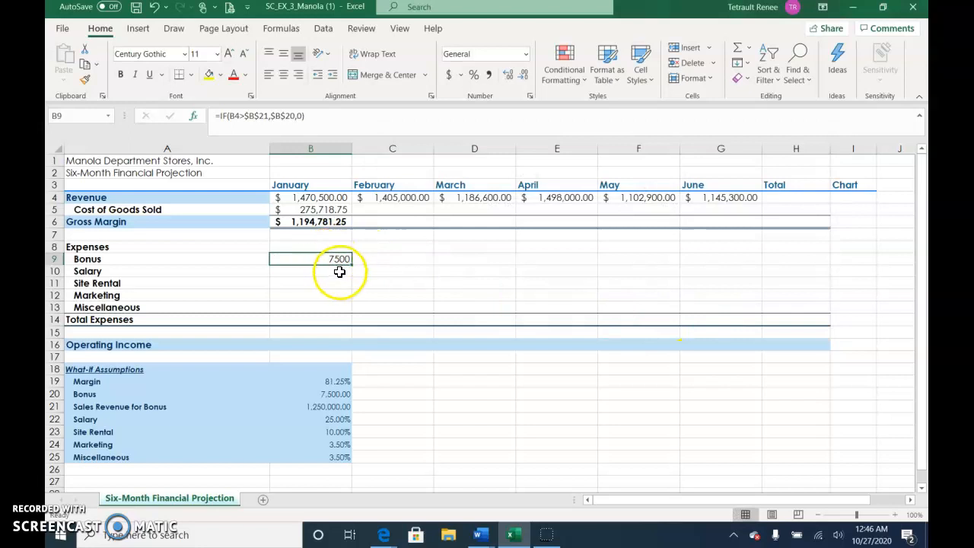
Step: Calculate January's Salary expense in B10 with =B4*$B$22, keeping the Salary assumption as an absolute reference
click(338, 273)
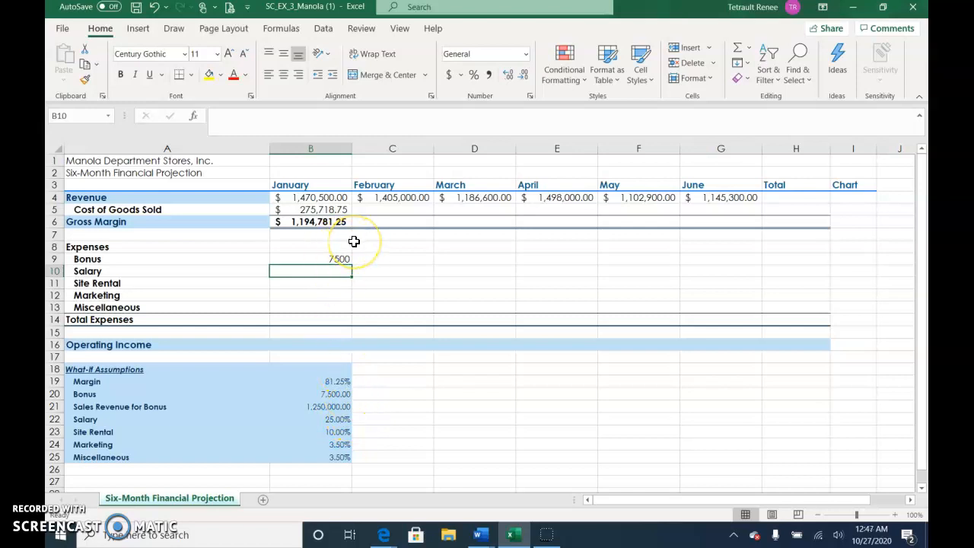
text(=)
click(336, 200)
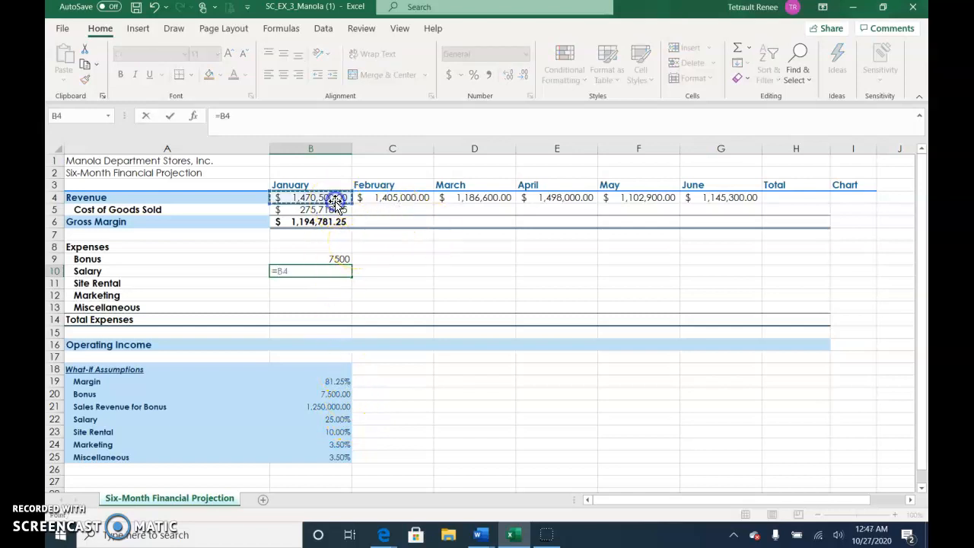
text(*)
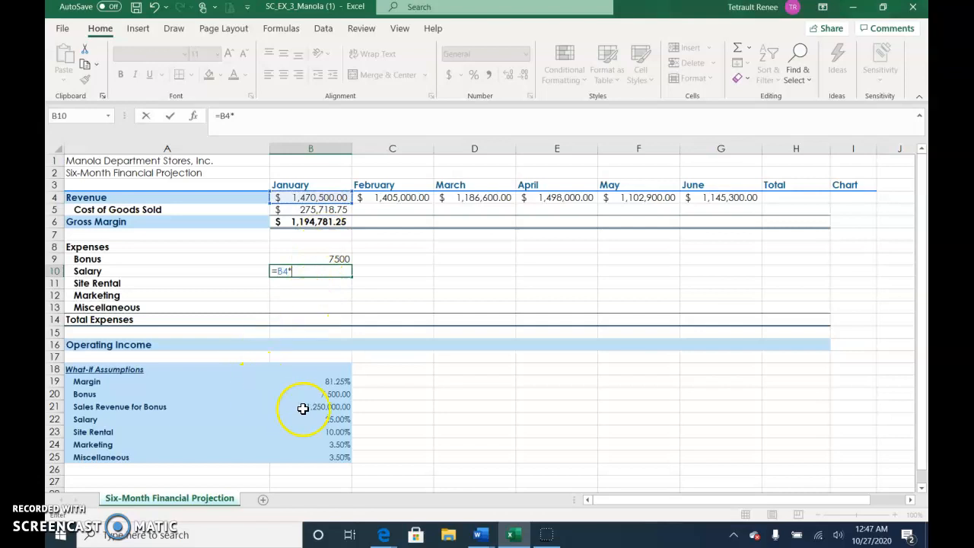
click(323, 421)
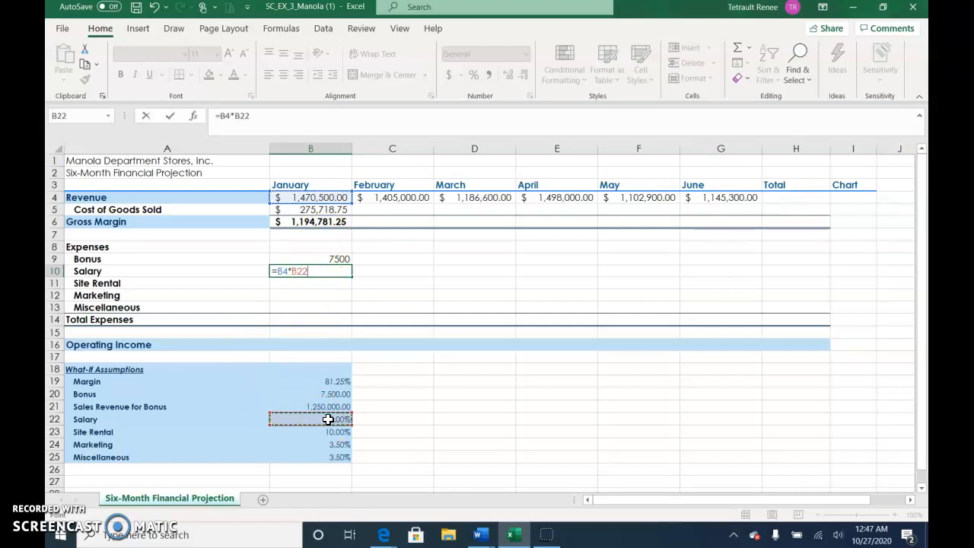
text(.)
key(Return)
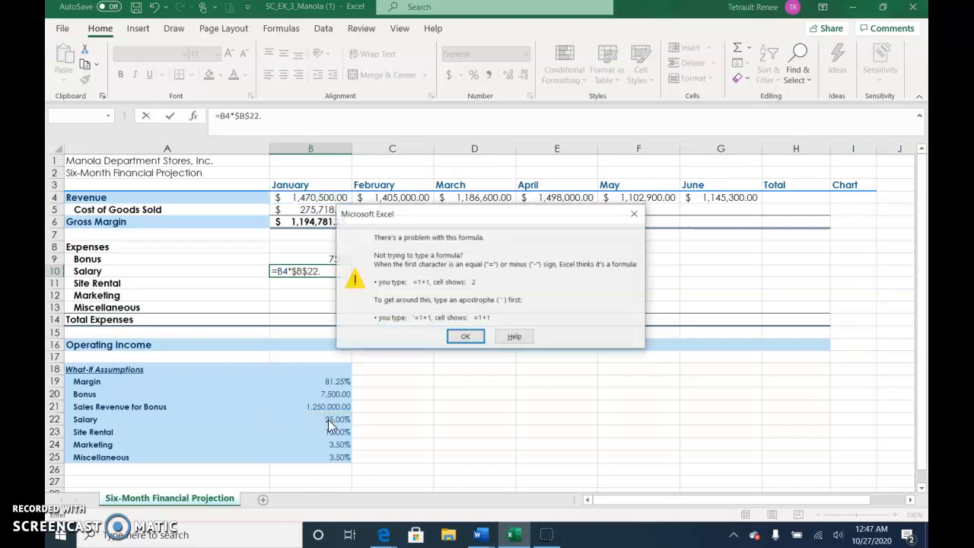
click(465, 336)
key(BackSpace)
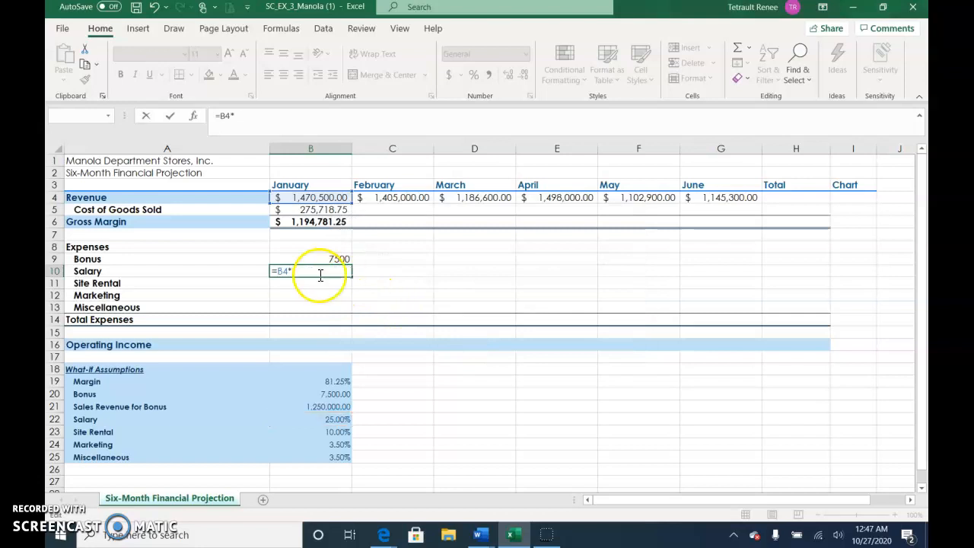
click(329, 420)
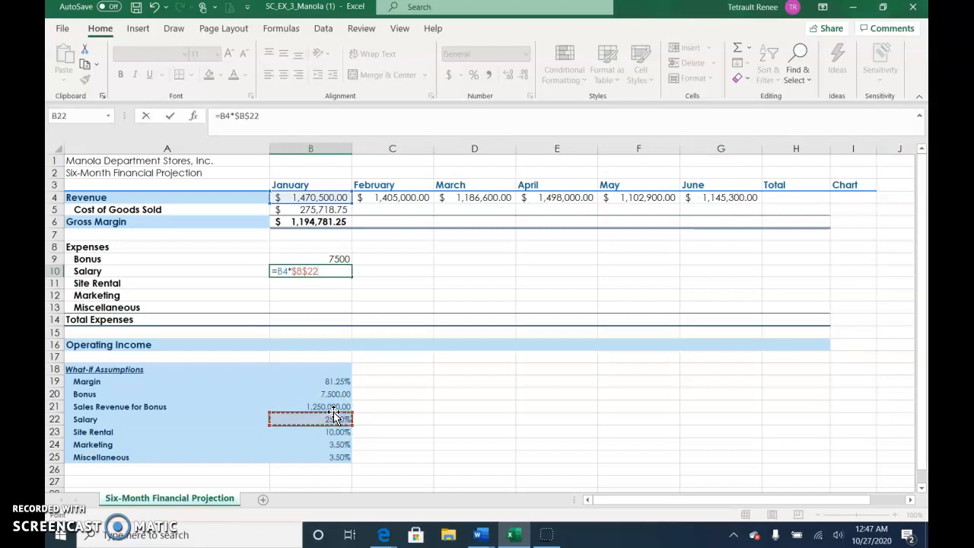
key(Return)
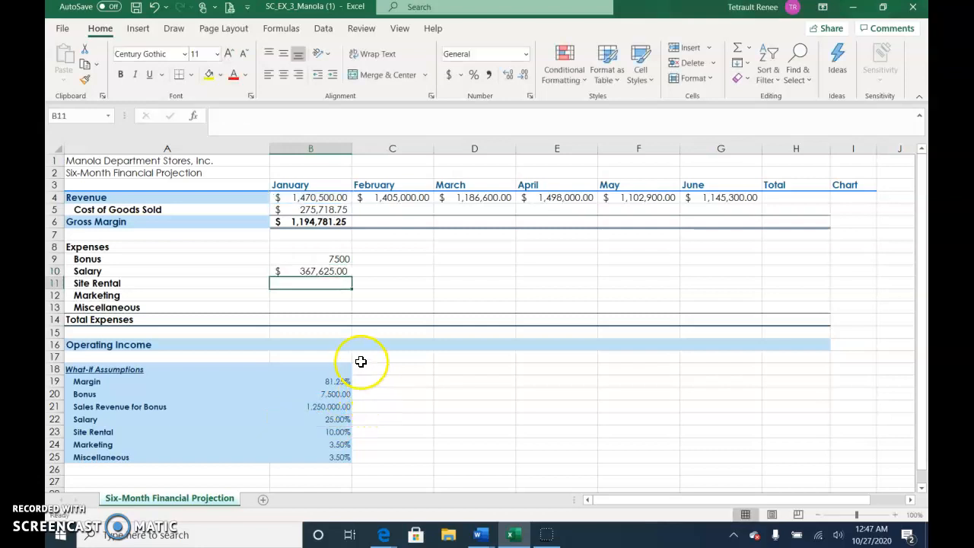
Step: Calculate January's Site Rental expense in B11 with the formula =B4*$B$23
text(=)
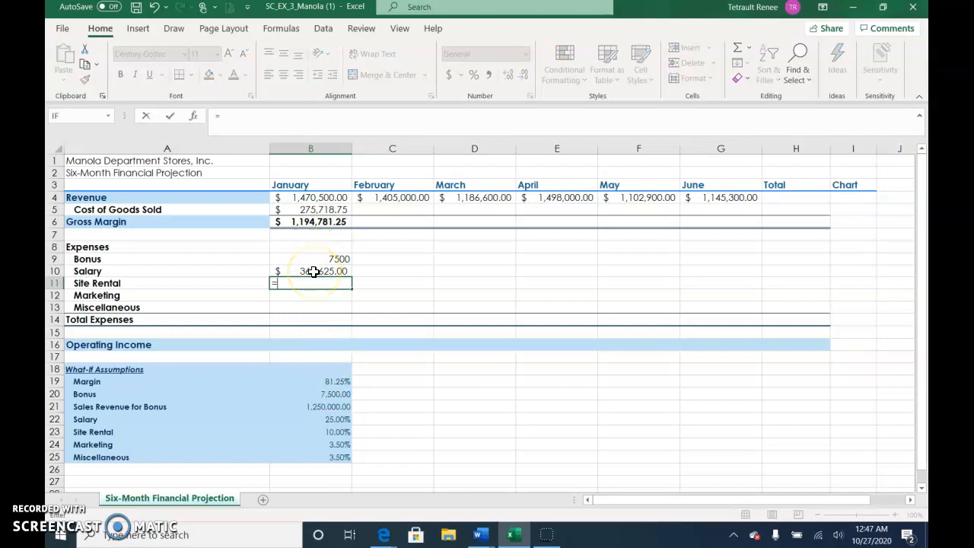
click(320, 198)
text(*)
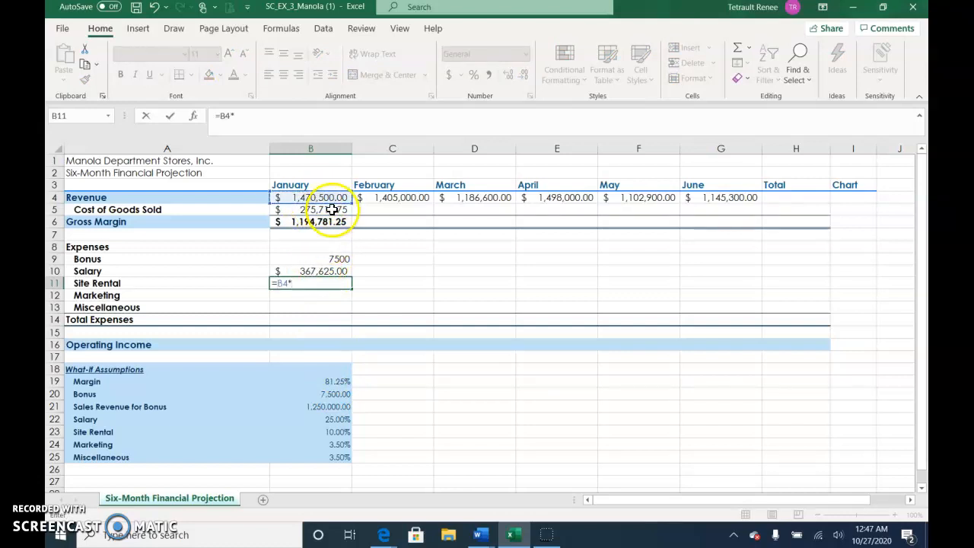
click(336, 432)
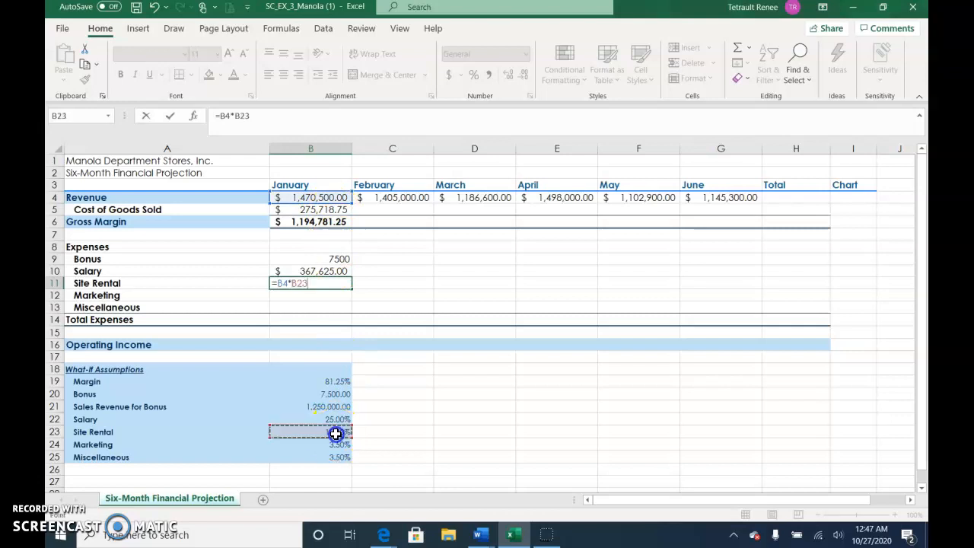
key(F4)
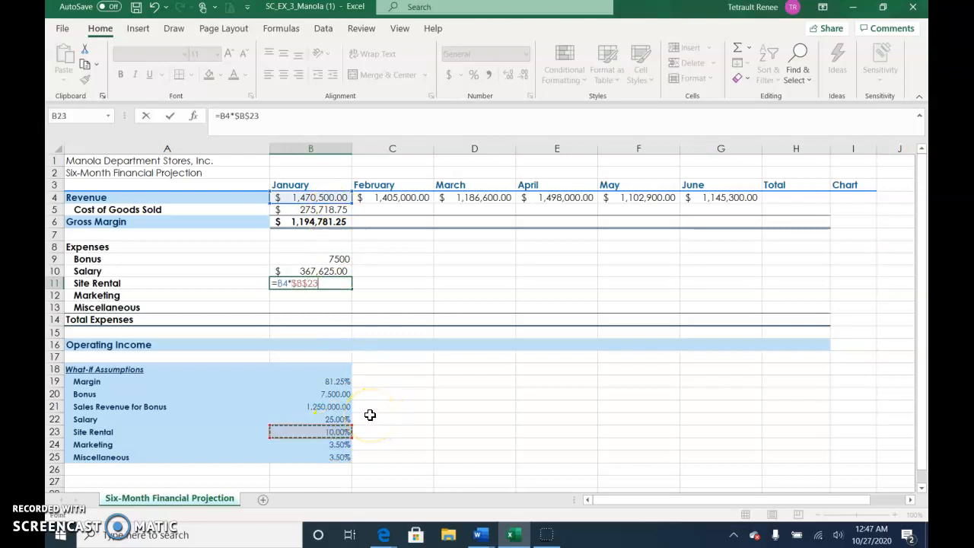
key(Return)
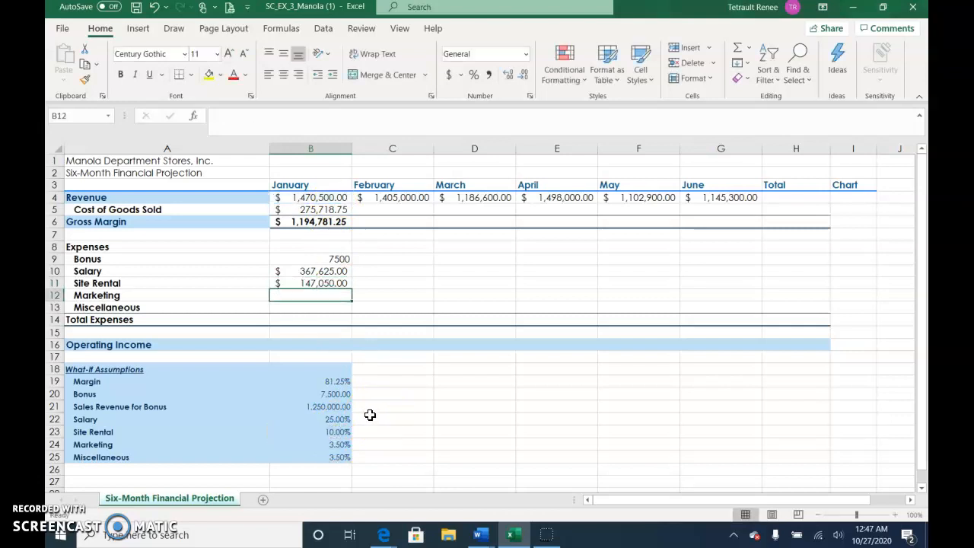
Step: Calculate January's Marketing expense in B12 with the formula =B4*$B$24
text(=)
click(323, 199)
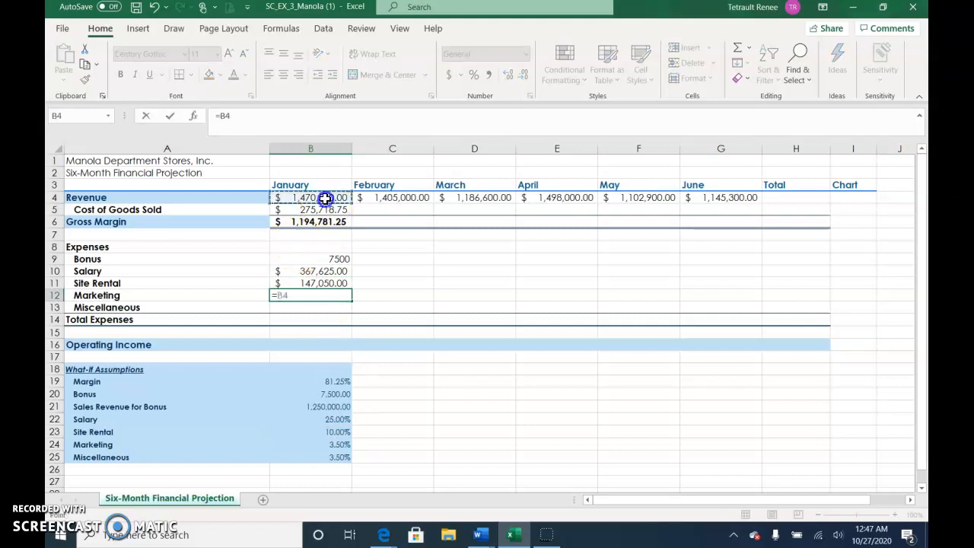
text(*)
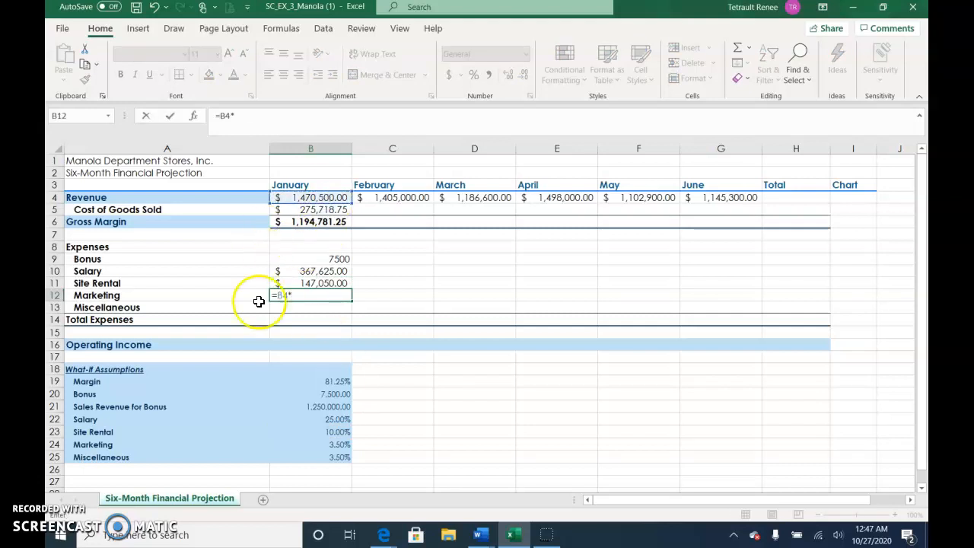
click(341, 445)
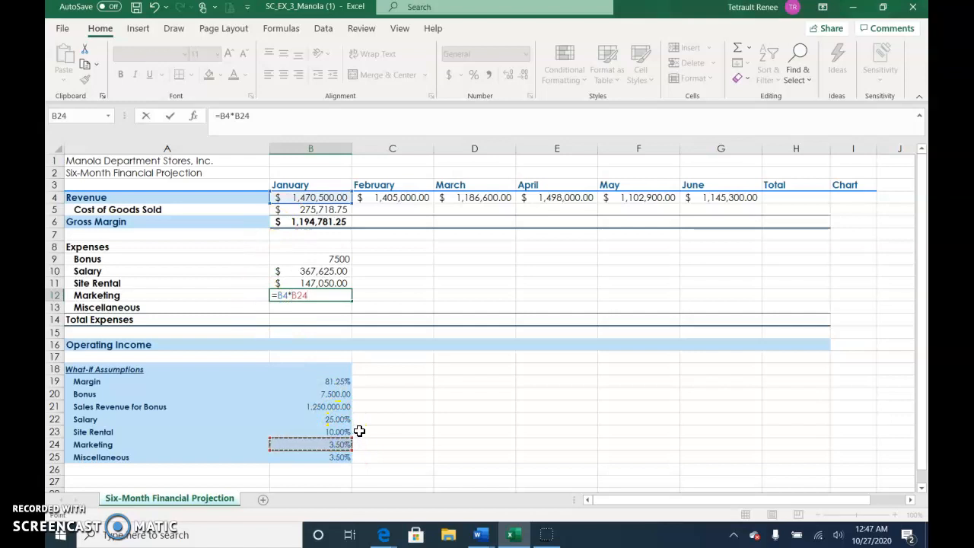
key(Return)
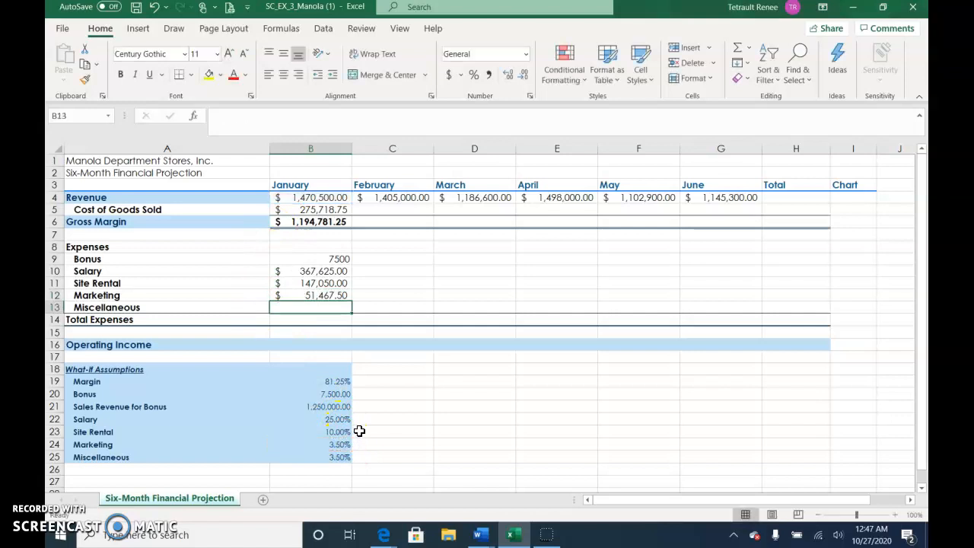
Step: Calculate January's Miscellaneous expense in B13 with the formula =B4*$B$25
text(=)
click(322, 196)
text(*)
click(338, 457)
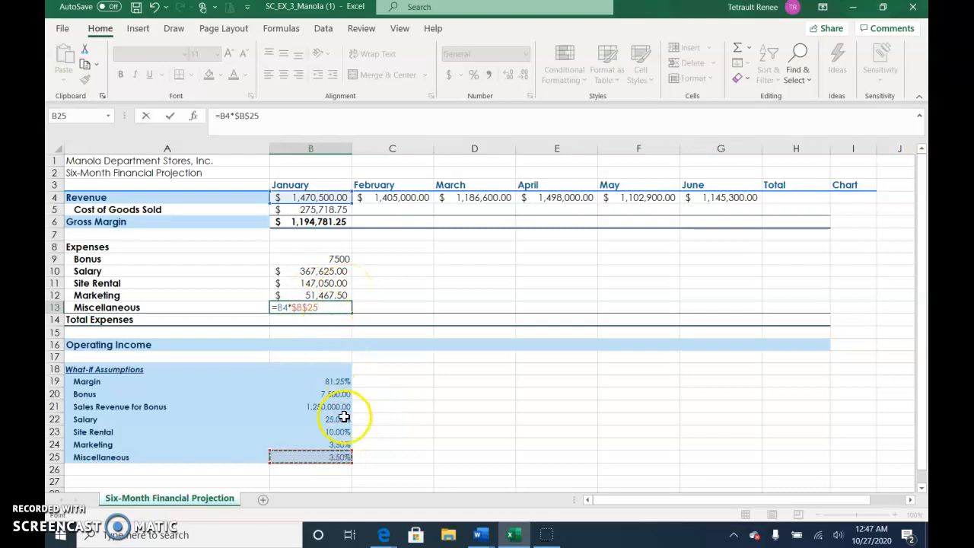
key(Return)
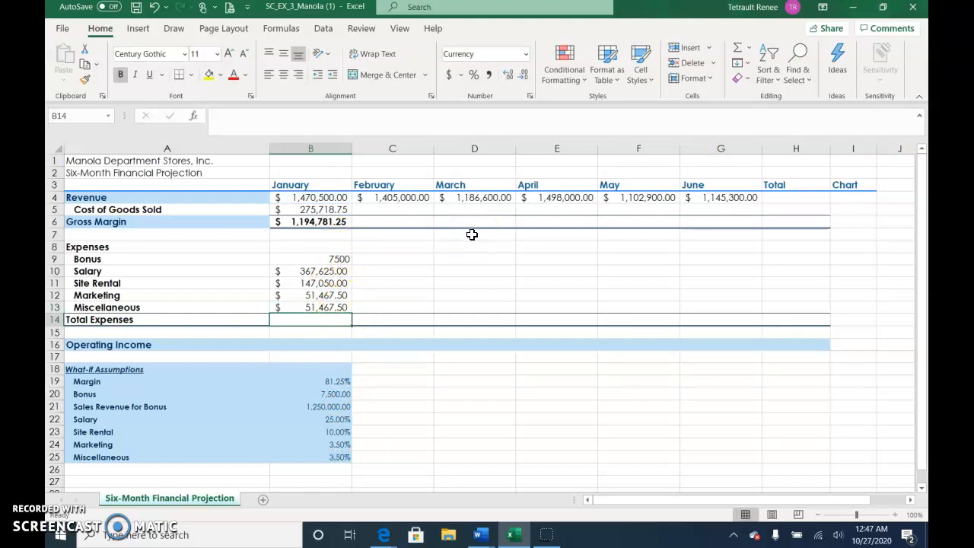
Step: Sum January's expenses in B14 with AutoSum and calculate Operating Income in B16 as =B6-B14
key(alt+equal)
key(Return)
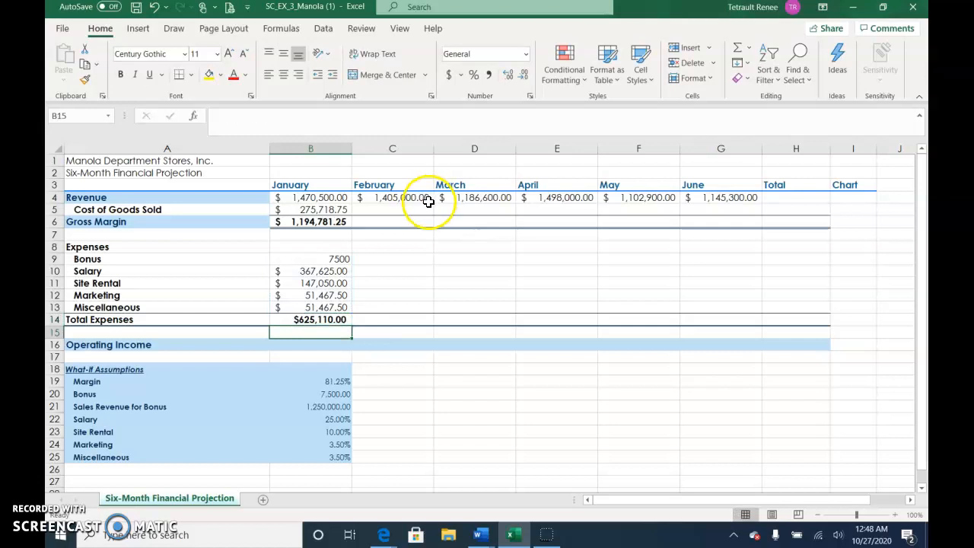
click(316, 345)
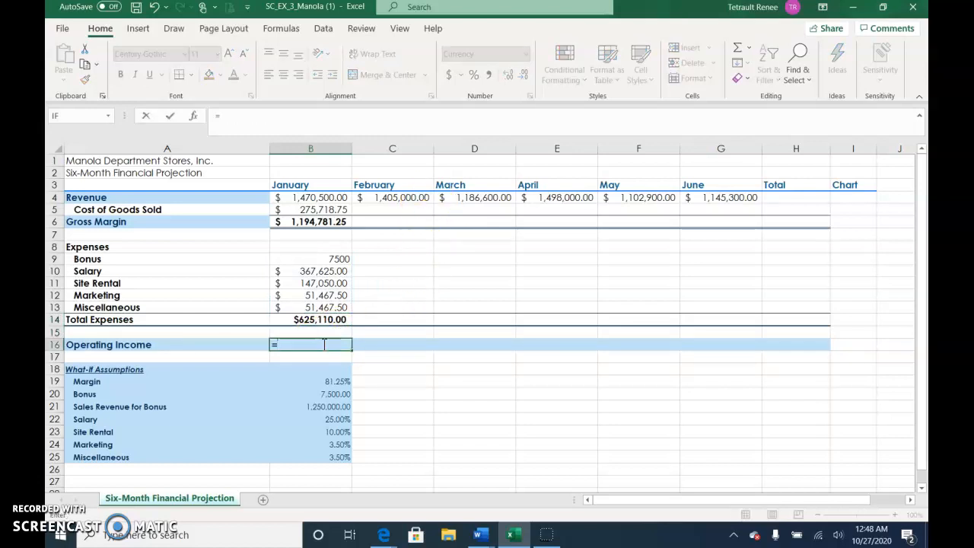
click(317, 224)
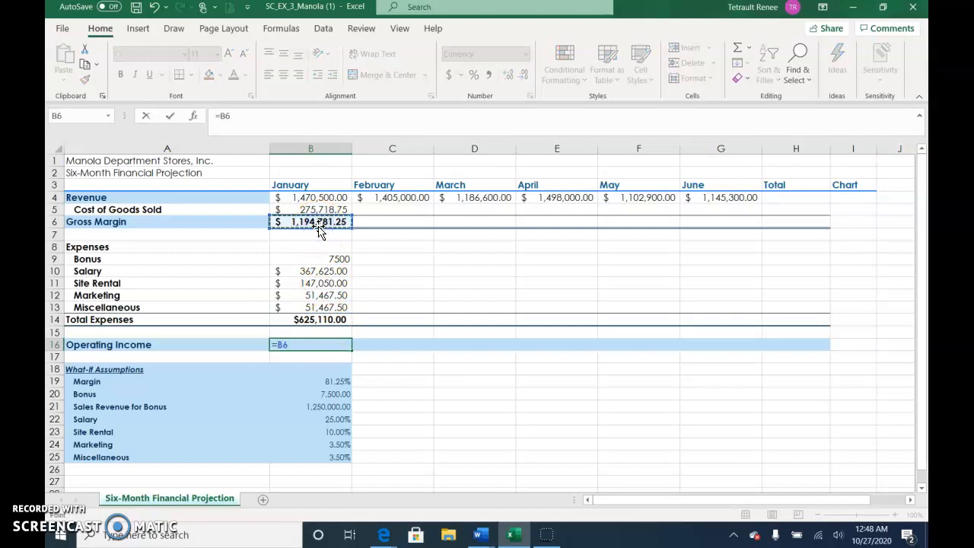
text(-)
click(333, 318)
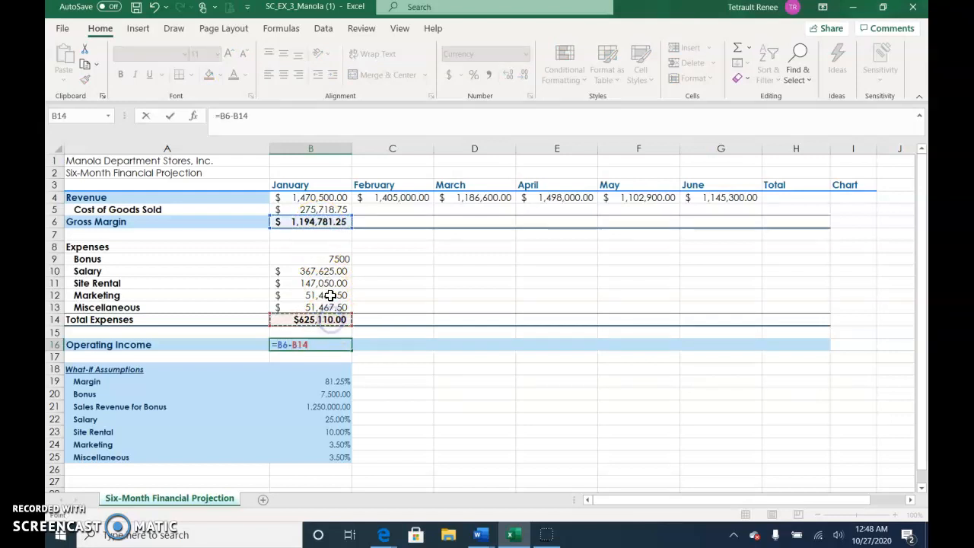
key(Return)
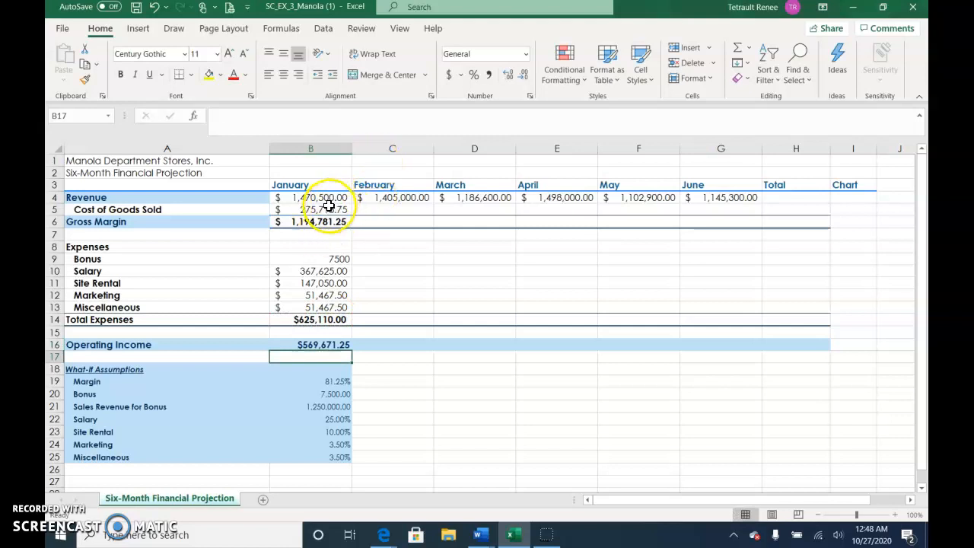
Step: Fill the January formulas in B5:B16 across the February to June columns through G16
drag(327, 208, 757, 366)
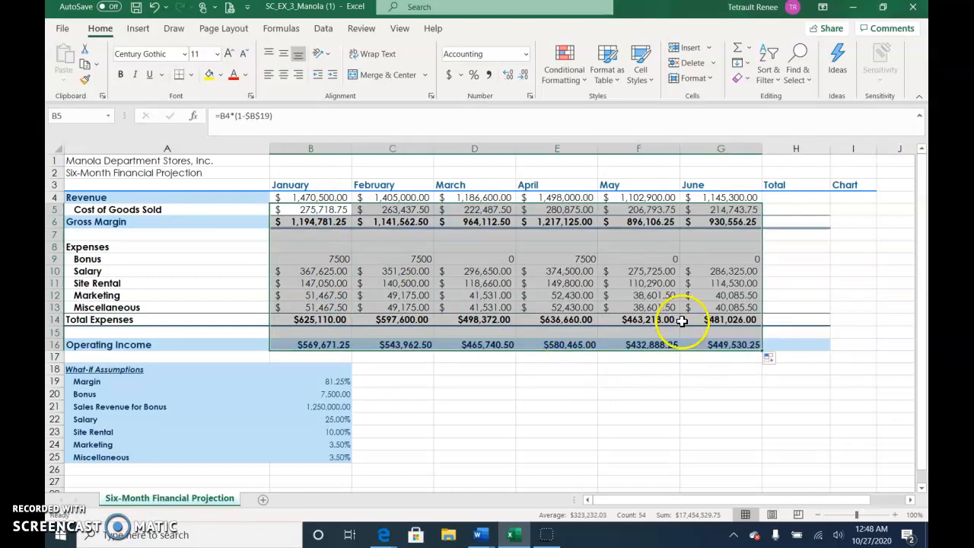
click(685, 331)
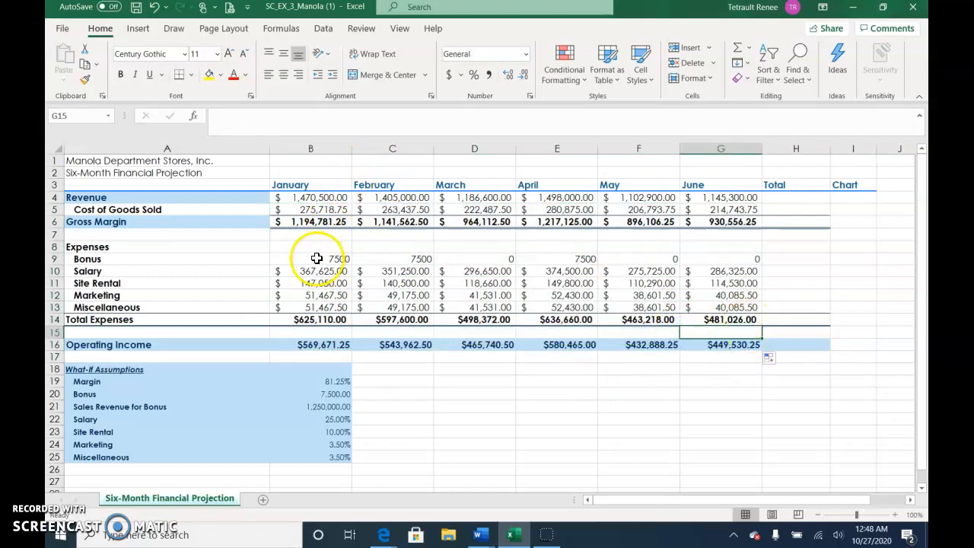
Step: Apply the comma style to Cost of Goods Sold B5:H5 and expenses B10:H13, and the dollar accounting format to Bonus B9:H9
drag(303, 211, 780, 214)
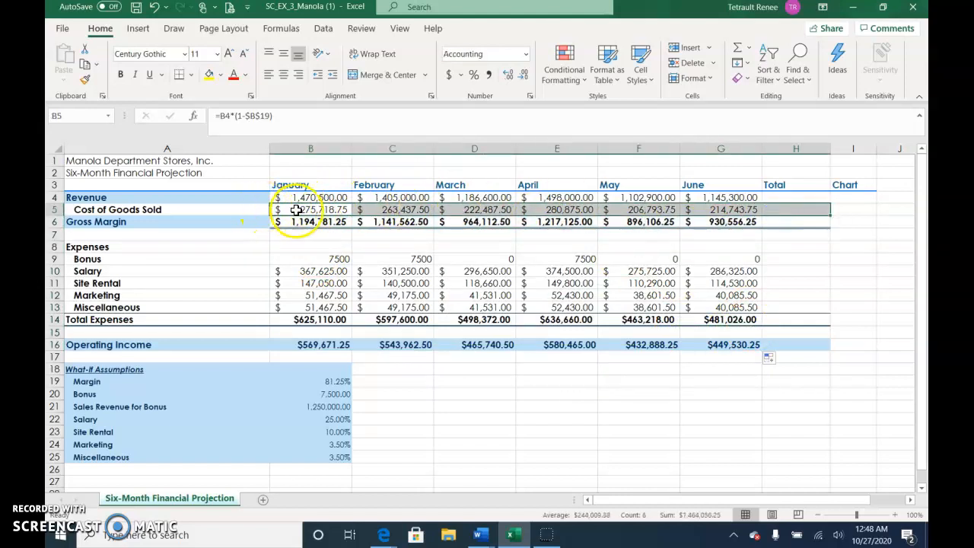
click(488, 75)
drag(312, 257, 773, 258)
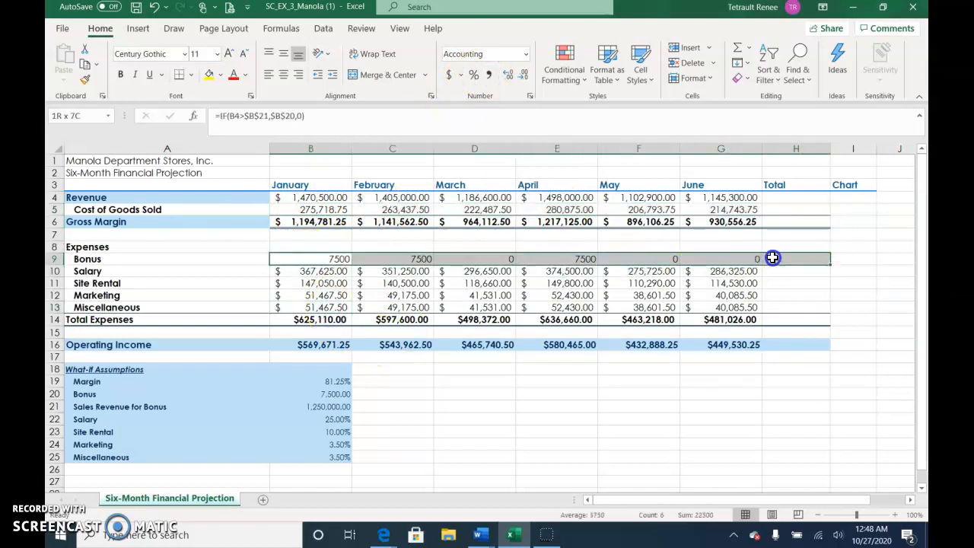
click(449, 75)
drag(309, 271, 768, 307)
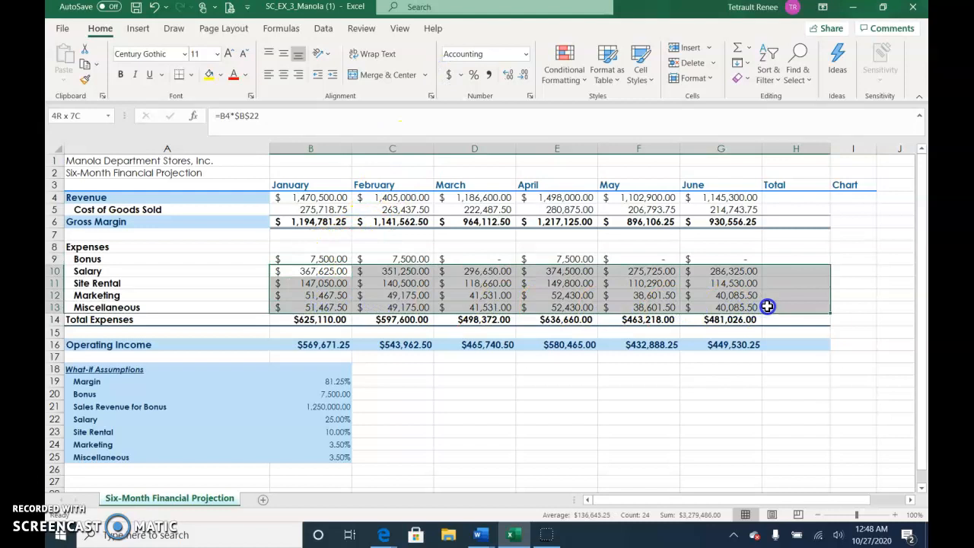
click(489, 75)
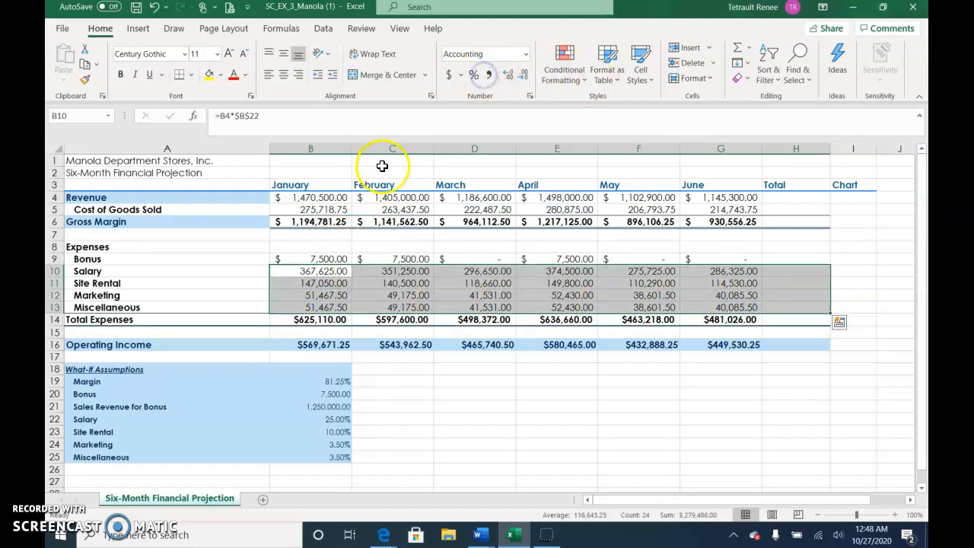
Step: Apply the dollar accounting format to Total Expenses and Operating Income in B14:G16
click(298, 322)
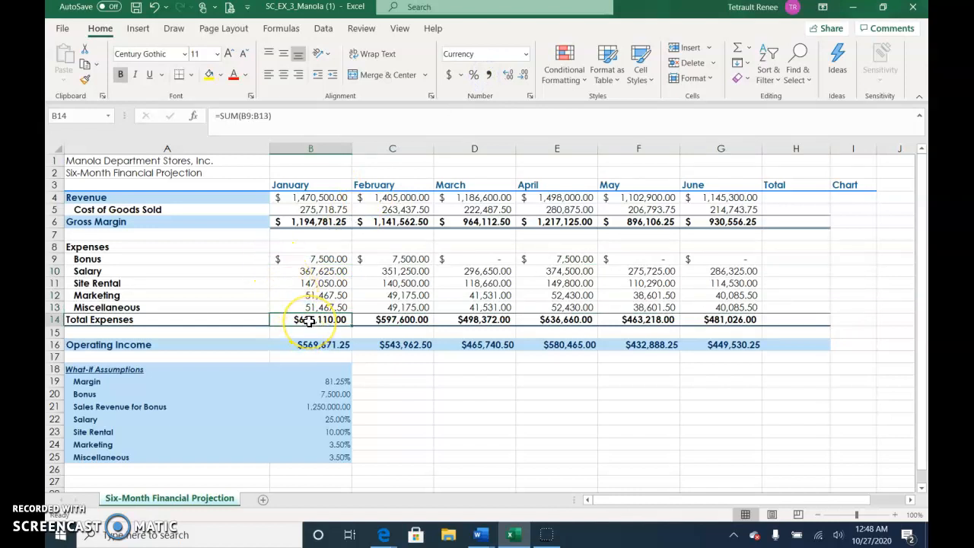
click(305, 344)
drag(308, 320, 707, 350)
click(449, 74)
Step: Total the January to June revenue in H4 with AutoSum and fill the formula down the Total column through H15
click(807, 196)
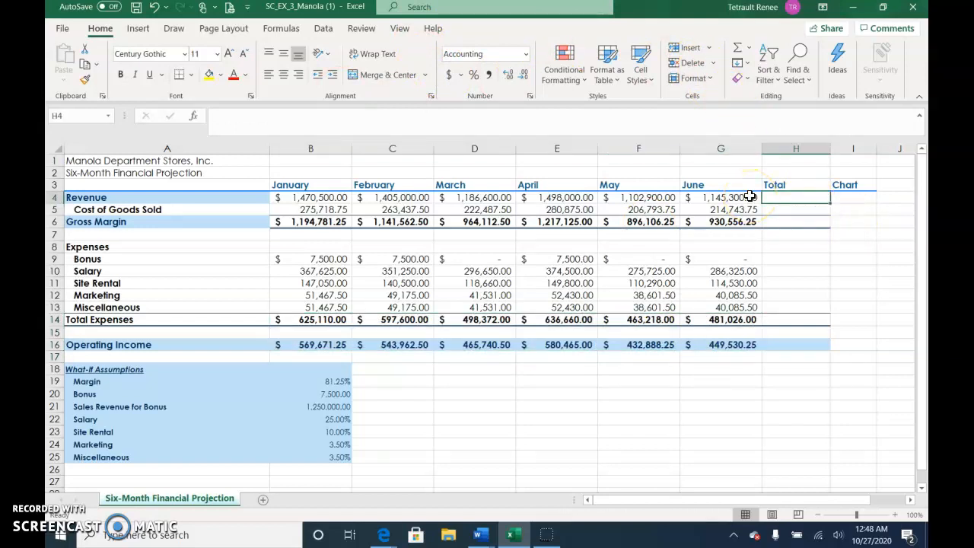
key(alt+equal)
key(Return)
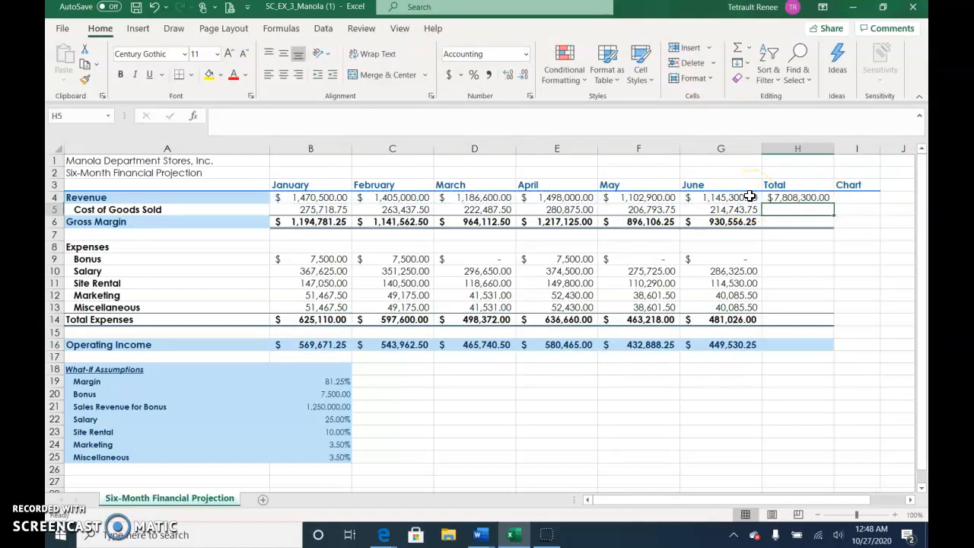
click(806, 196)
drag(833, 200, 835, 346)
Step: Clear the filled totals from the cells of the Total column that have no figures in their rows, H7, H8 and H15
click(819, 238)
key(Delete)
key(Down)
key(Down)
key(Down)
key(Down)
key(Down)
key(Down)
key(Down)
key(Down)
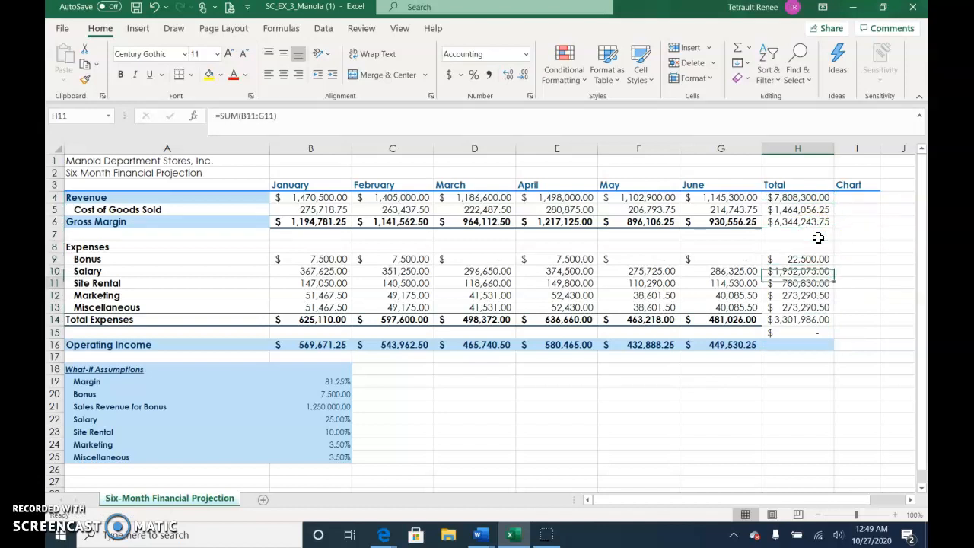
key(Up)
key(Up)
key(Up)
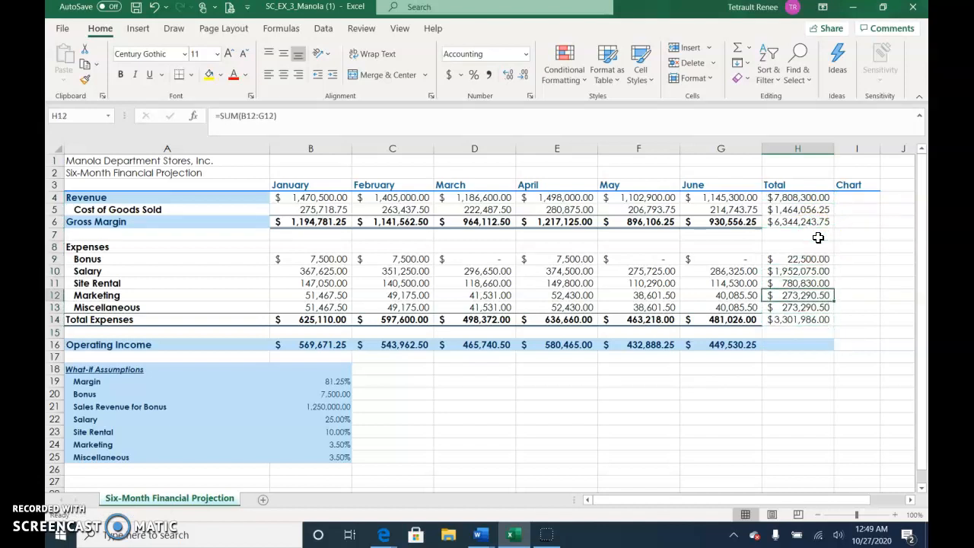
Step: Apply the Total cell style to the Gross Margin total in H6 and the Total Expenses total in H14
click(769, 221)
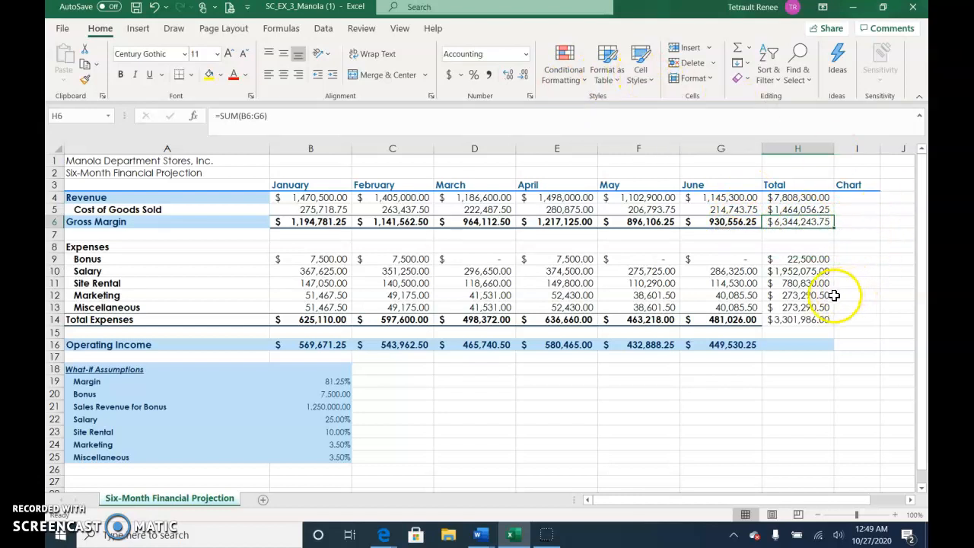
ctrl+click(800, 321)
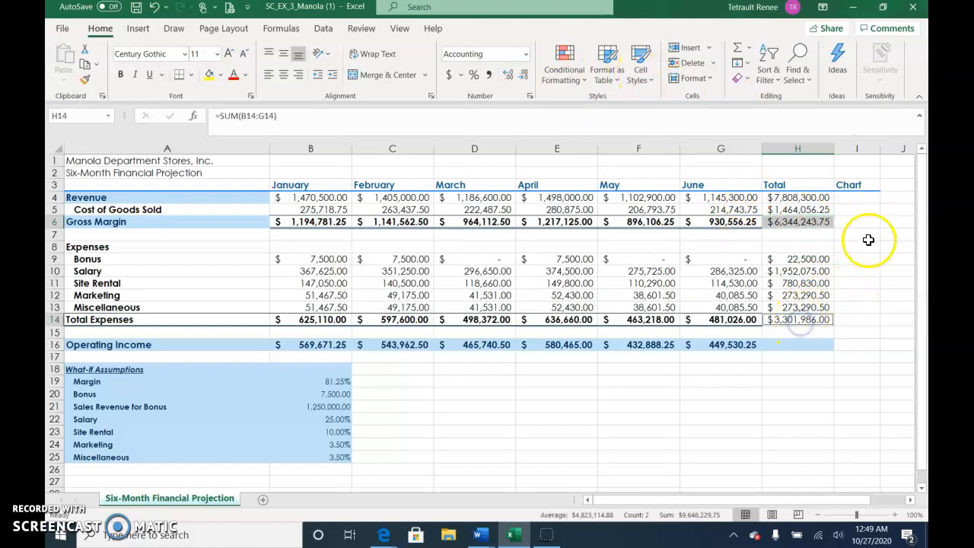
click(647, 79)
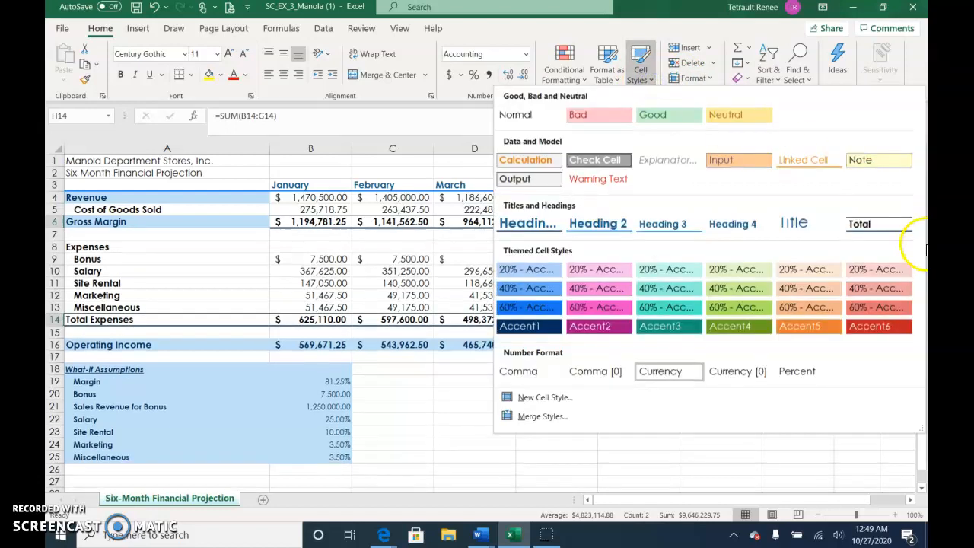
click(856, 224)
click(849, 373)
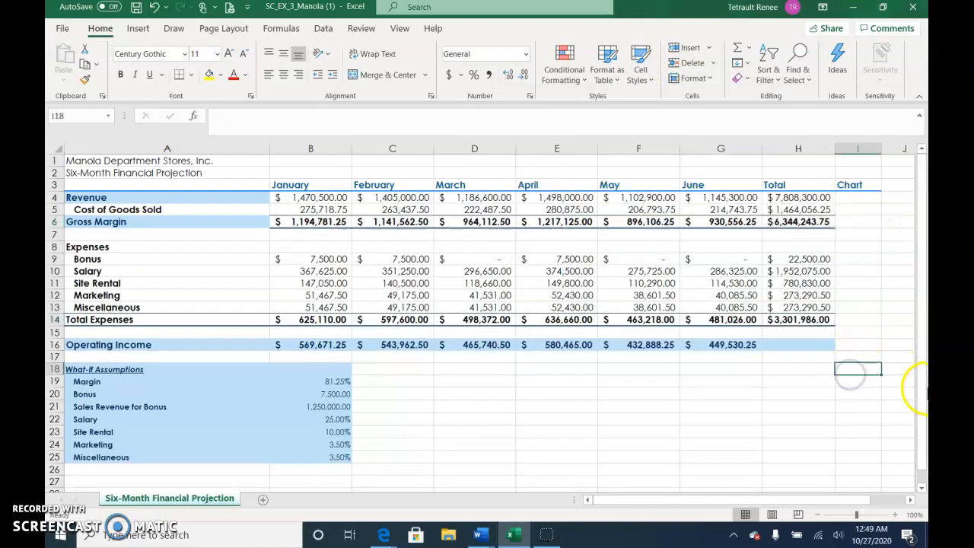
Step: Fill the Total Expenses sum from H14 down to Operating Income in H16 and clear the contents of H15
click(818, 320)
drag(835, 326, 837, 354)
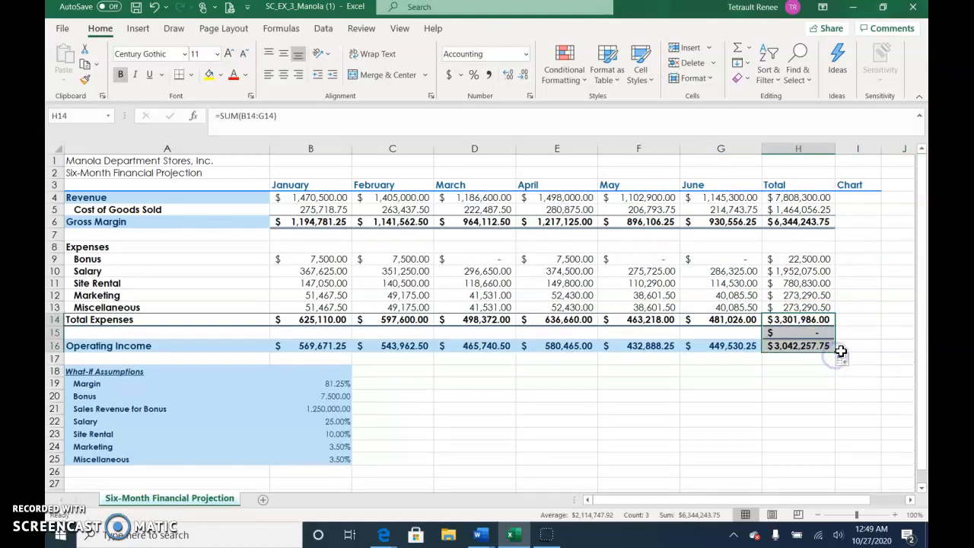
click(816, 335)
key(Delete)
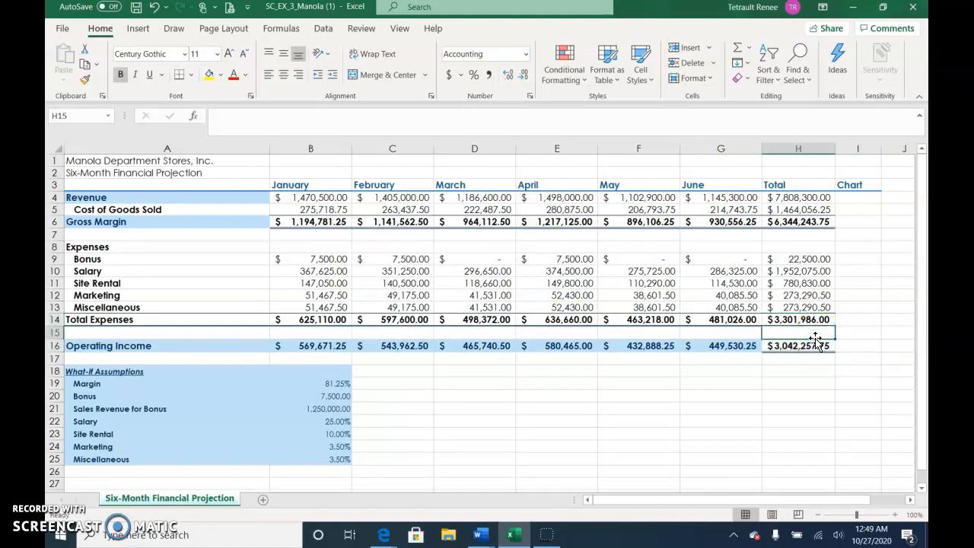
click(796, 384)
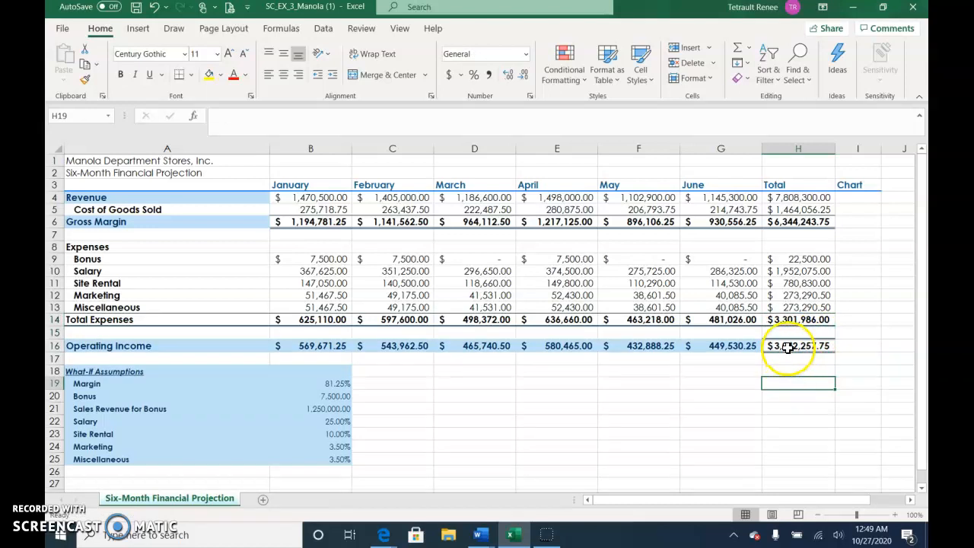
Step: Copy June's Operating Income formatting from G16 to the total in H16 with Format Painter
click(708, 349)
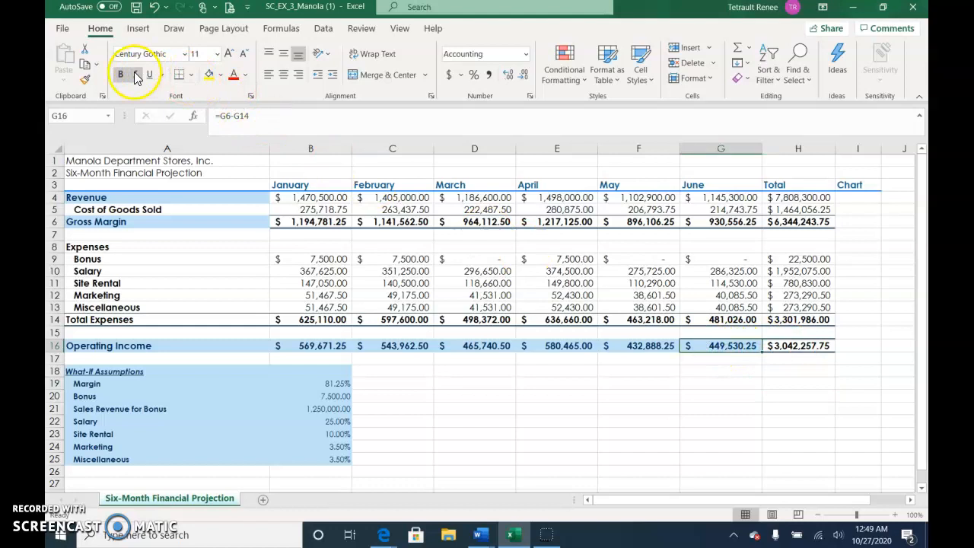
click(772, 346)
click(799, 420)
Step: Clear the formats from the blank cell H15 between Total Expenses and Operating Income
click(785, 333)
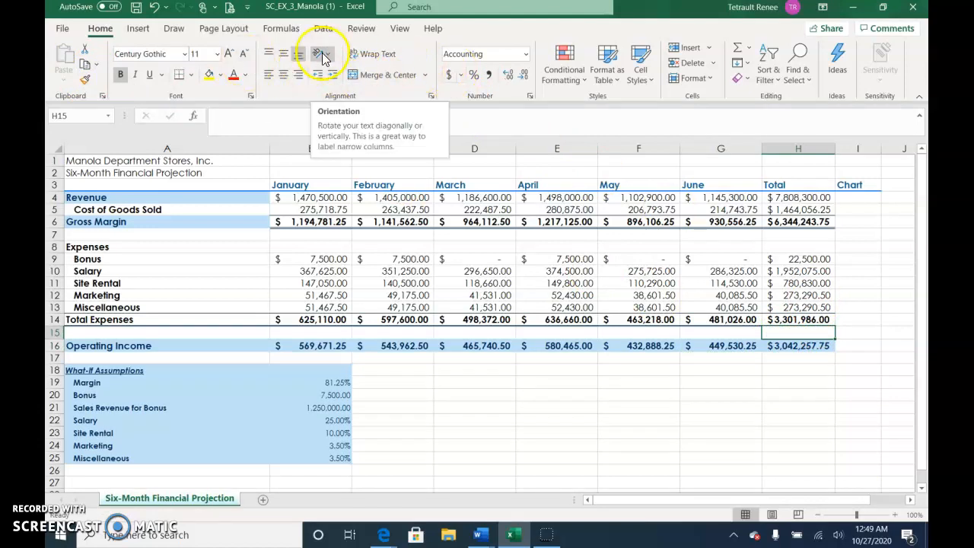
click(749, 81)
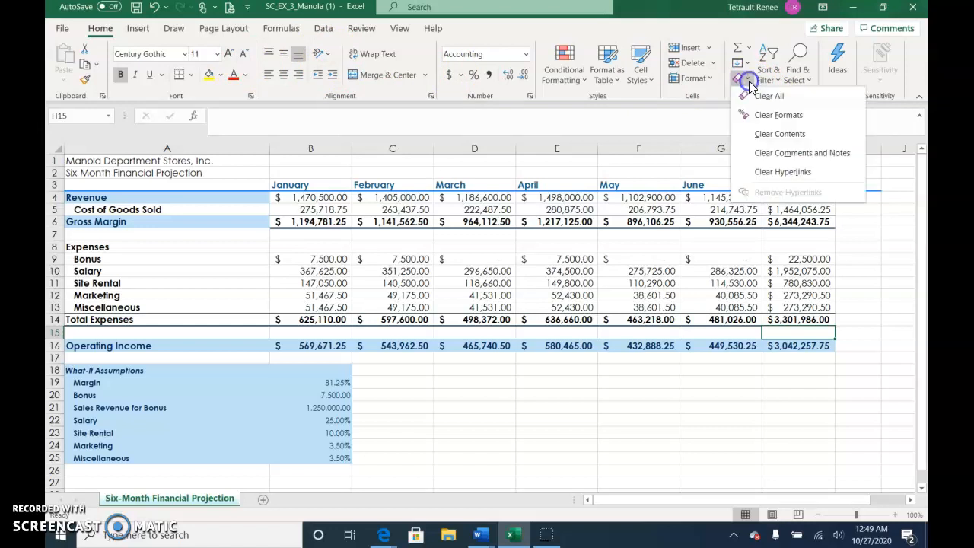
click(778, 115)
click(859, 363)
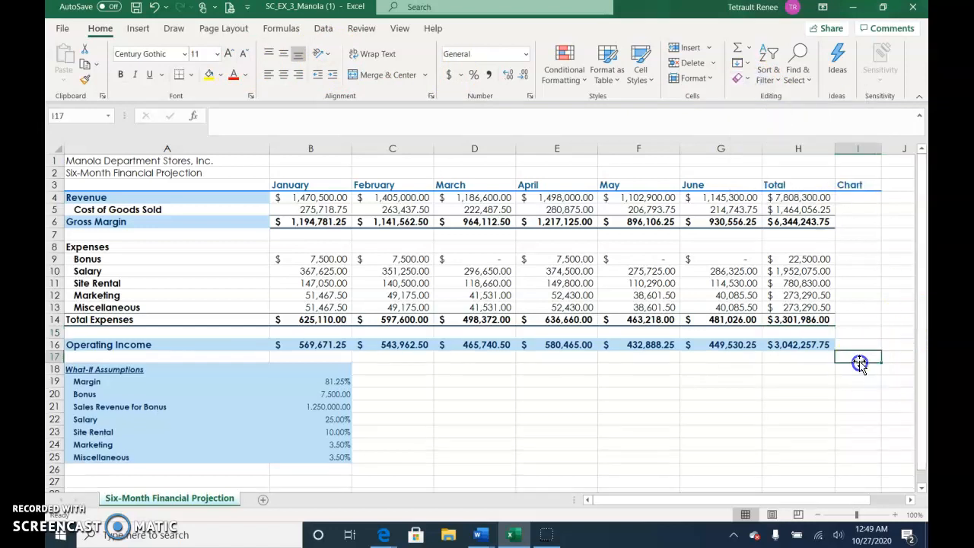
Step: Insert a column sparkline in I4 of the Chart column using the revenue data range B4:G4
click(841, 198)
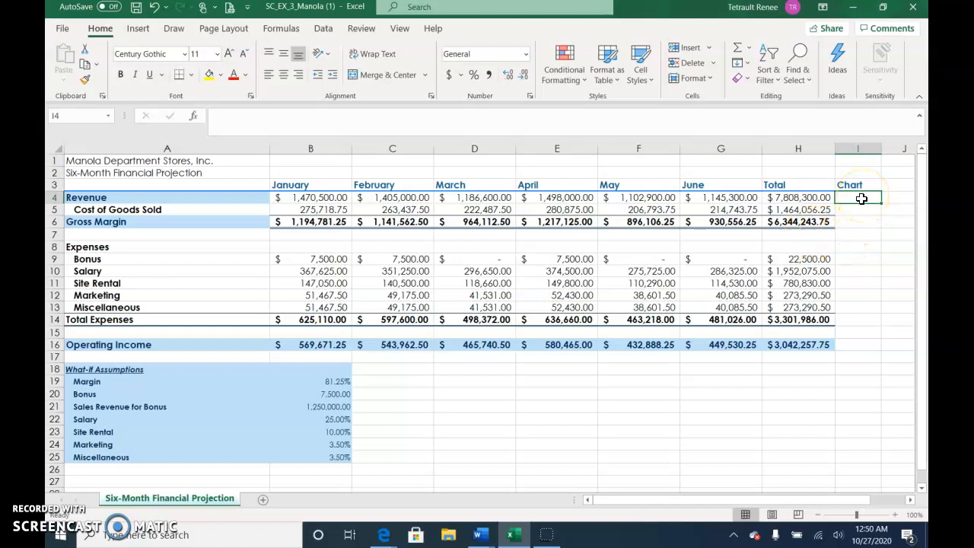
click(137, 28)
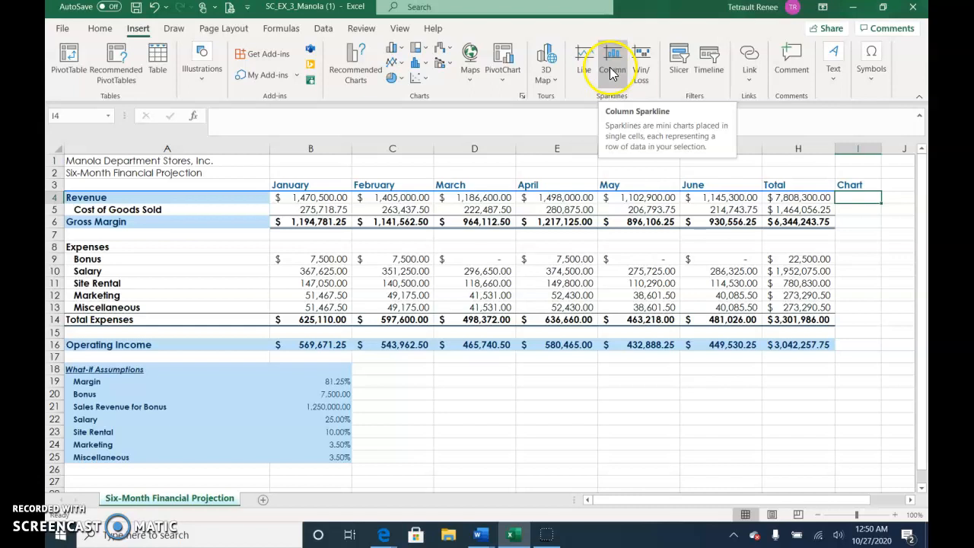
click(610, 67)
drag(596, 197, 613, 282)
drag(314, 197, 698, 197)
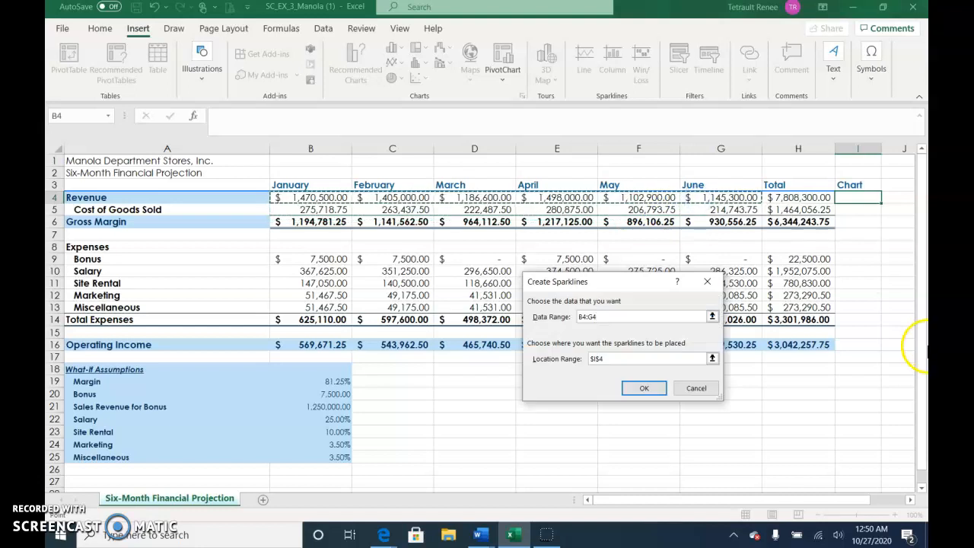
click(644, 388)
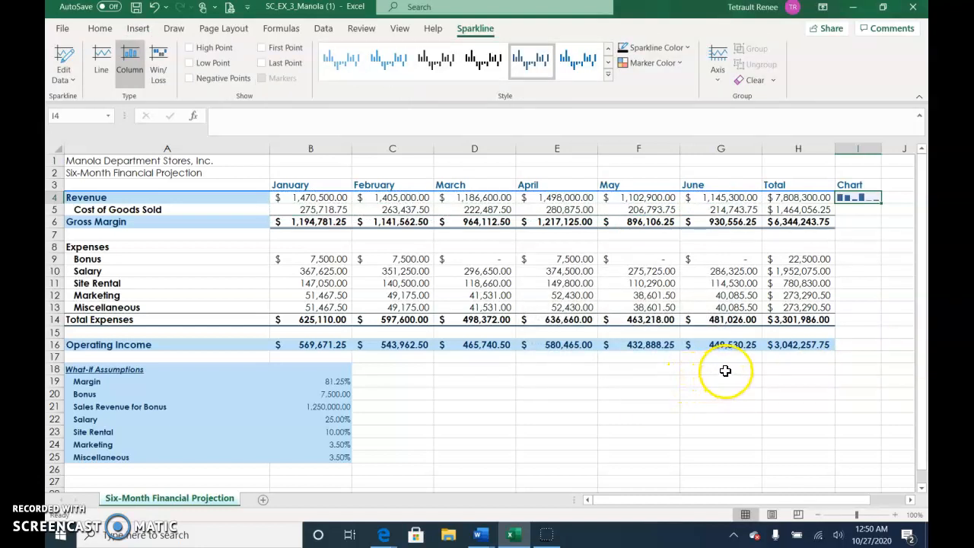
Step: Fill the column sparkline from I4 down the Chart column through I16
click(873, 199)
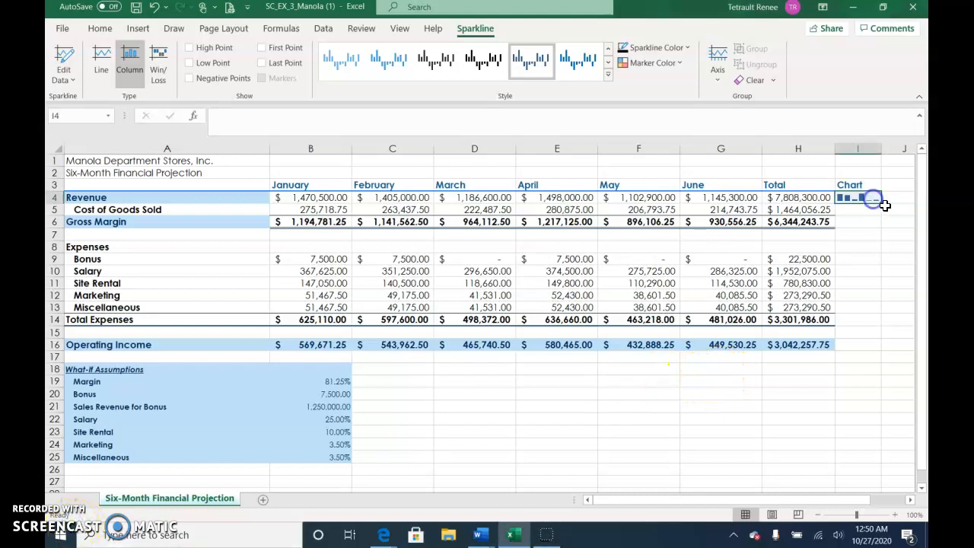
drag(882, 205, 885, 347)
click(845, 405)
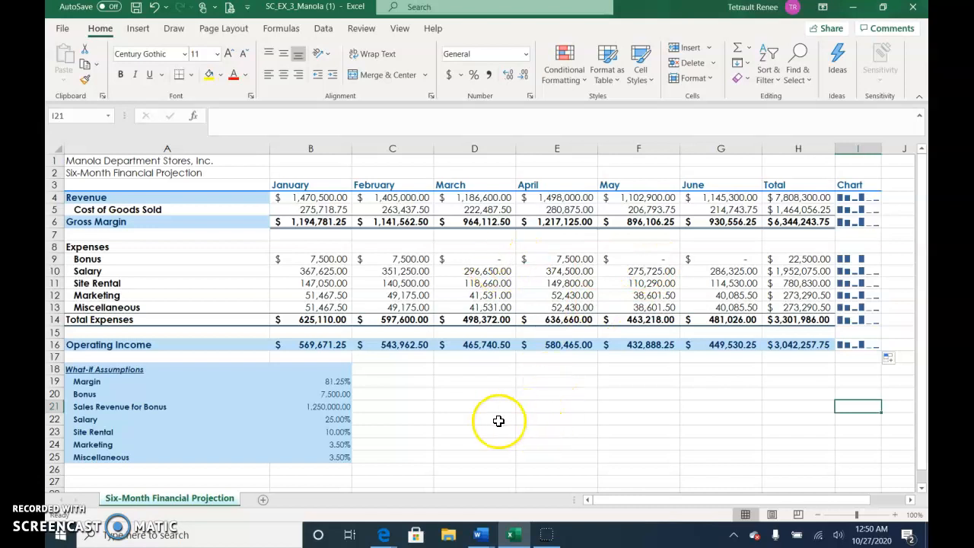
Step: Test the what-if assumptions by setting Marketing in B24 to 15%, and undo that change
click(332, 445)
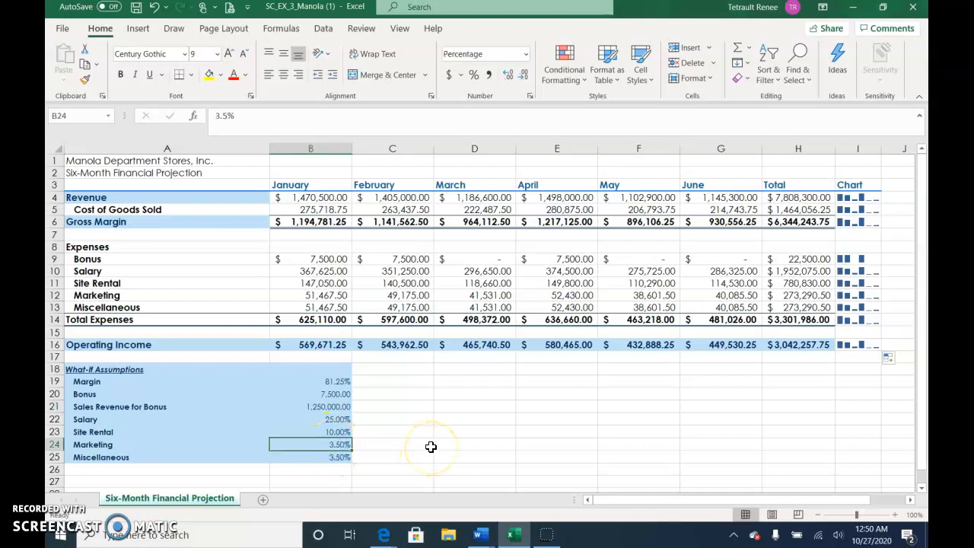
text(15)
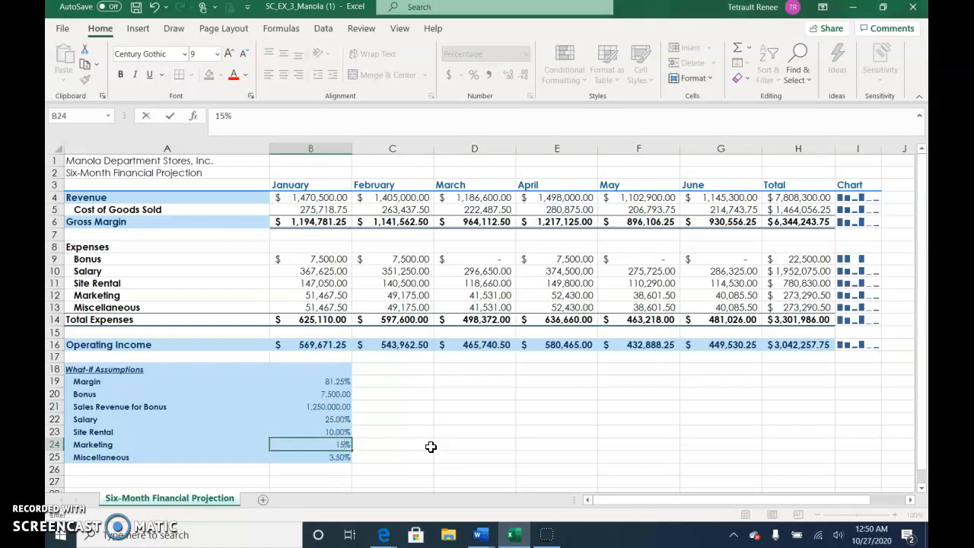
text(5)
key(Return)
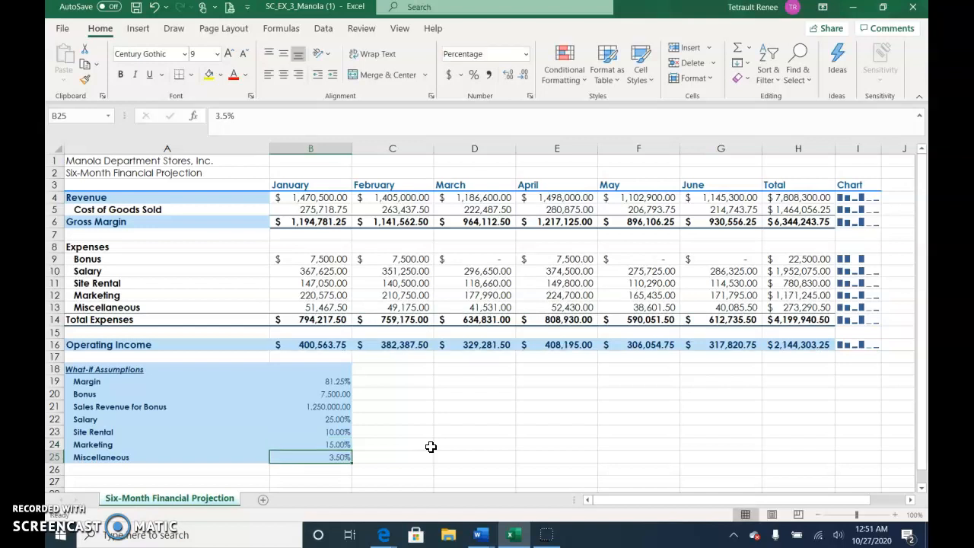
click(157, 8)
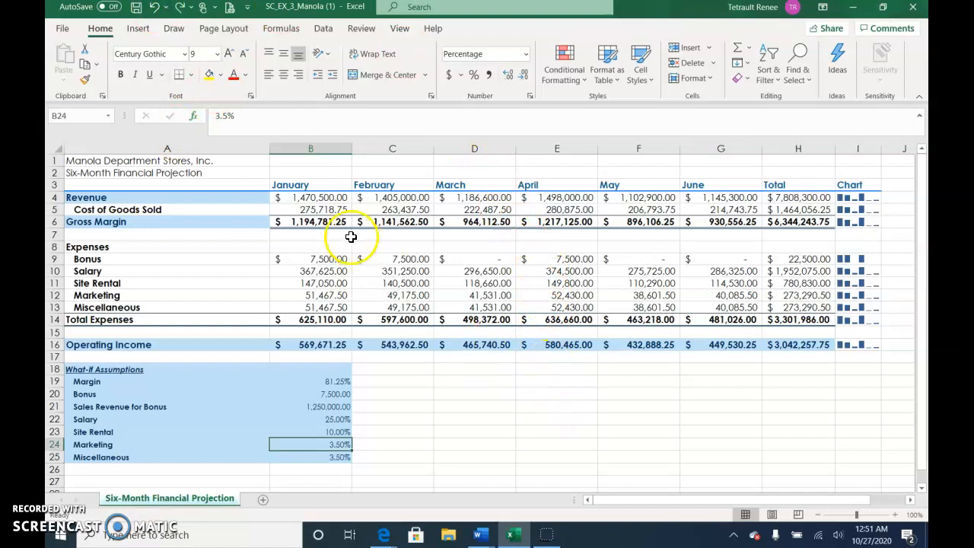
Step: Angle the column headings January through Chart in B3:I3 counterclockwise
drag(312, 185, 843, 185)
click(318, 54)
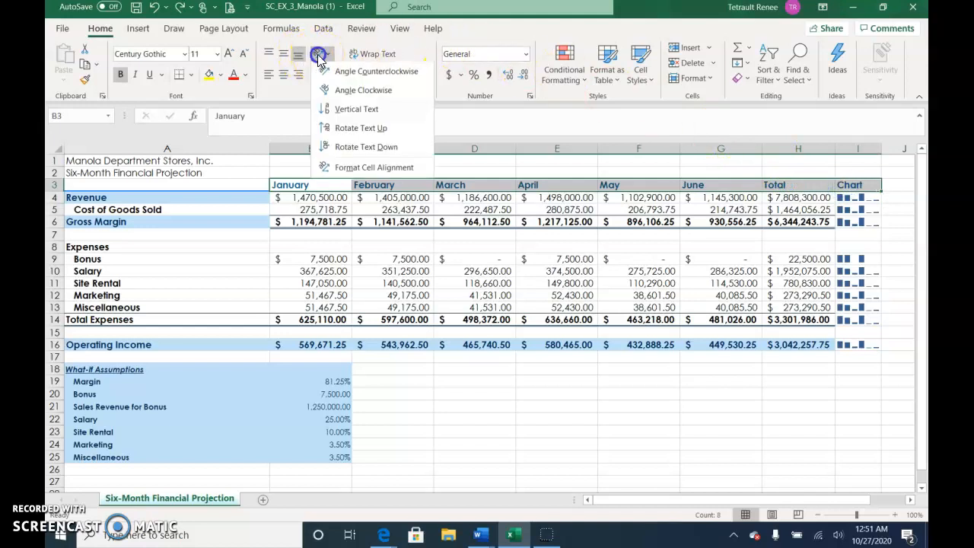
click(356, 72)
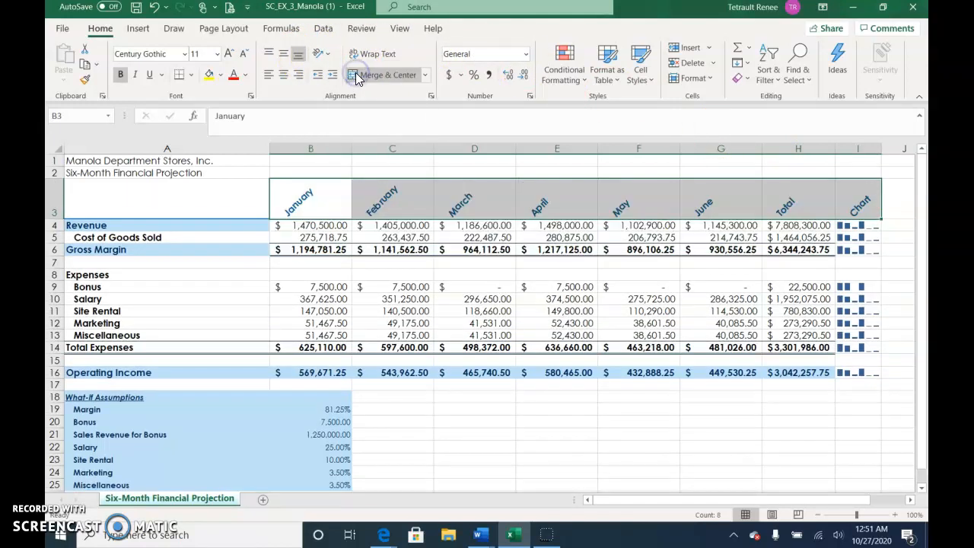
Step: Middle-align the angled headings in B3:I3 vertically, compare the horizontal alignments and set them to left-aligned
click(283, 53)
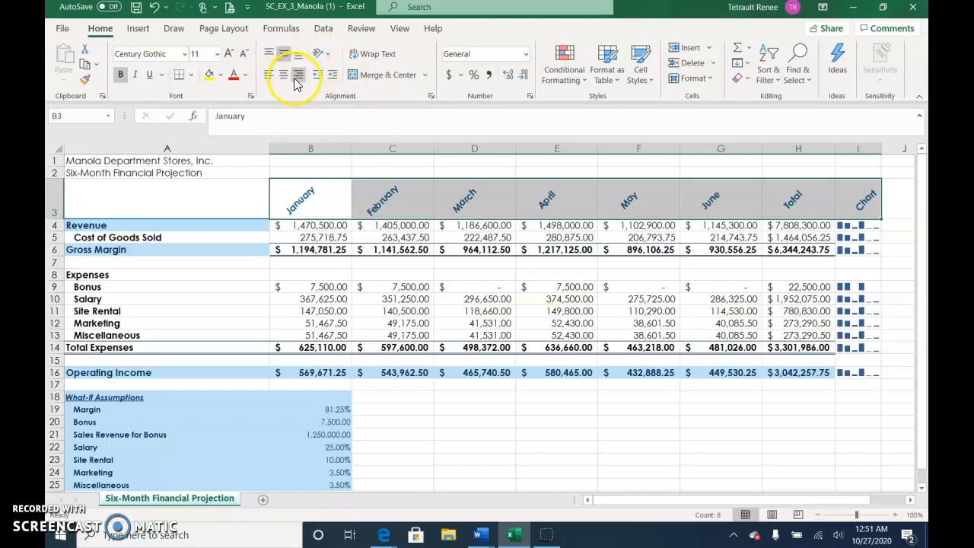
click(297, 79)
click(269, 75)
click(283, 75)
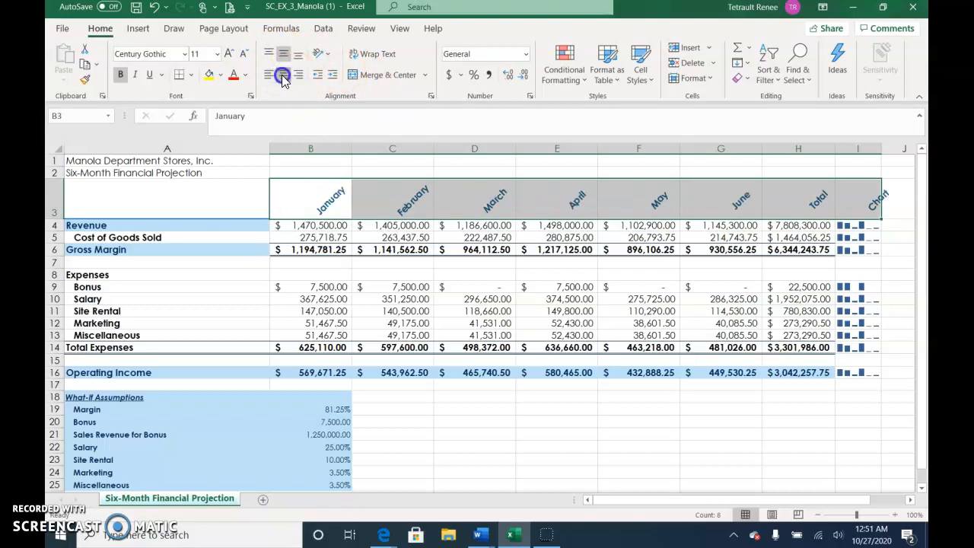
click(273, 77)
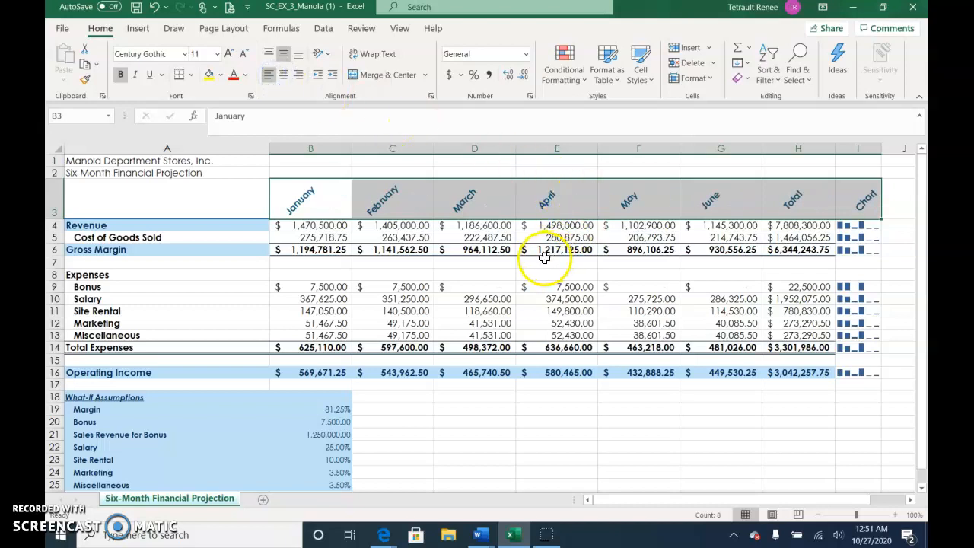
Step: Fill the angled headings in B3:I3 with the lightest tint of the light blue theme colour
click(220, 74)
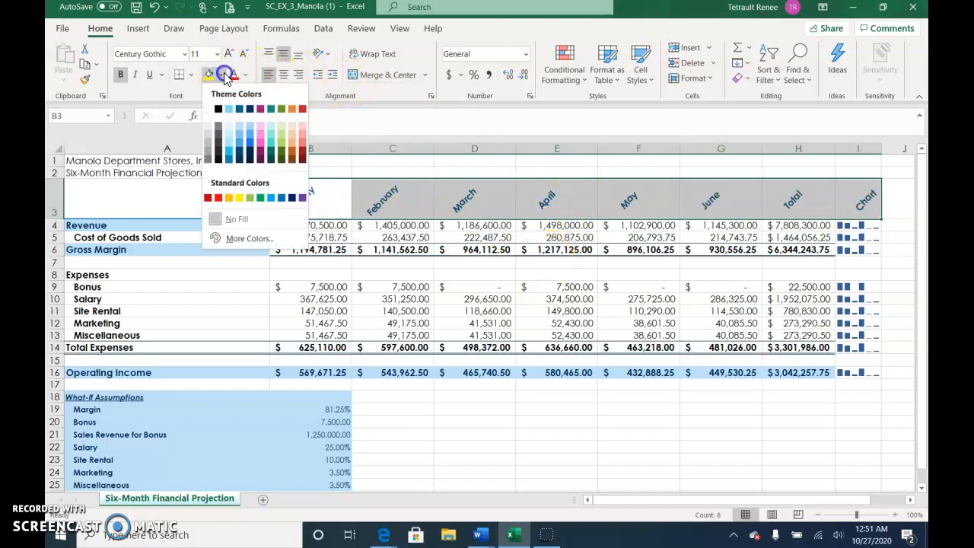
click(228, 122)
click(512, 381)
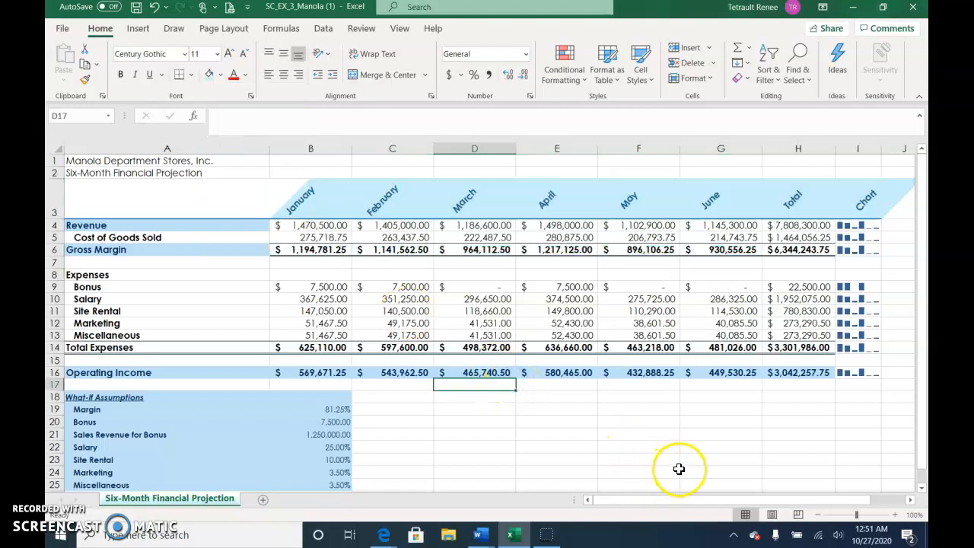